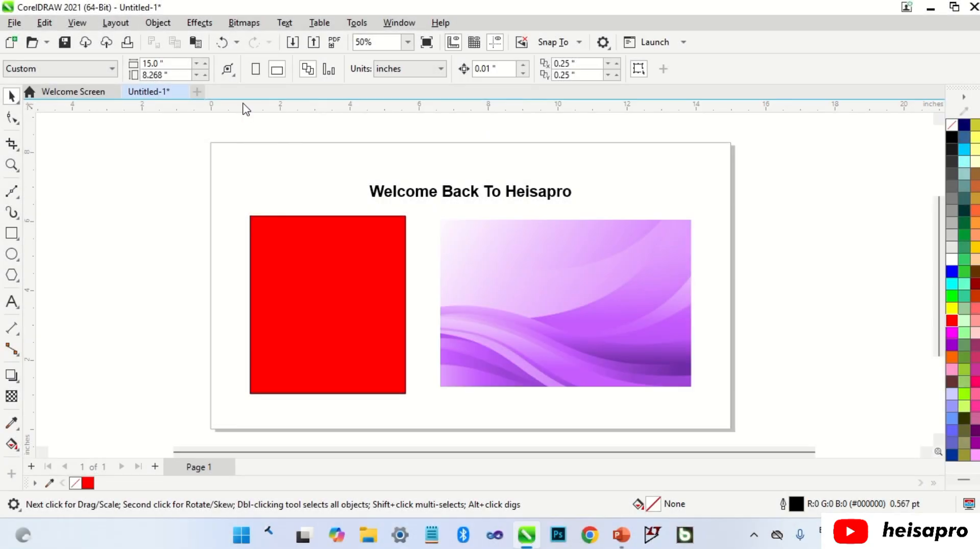
# Cycle the drawing's display through the Wireframe, Normal and Enhanced view modes
pyautogui.click(77, 25)
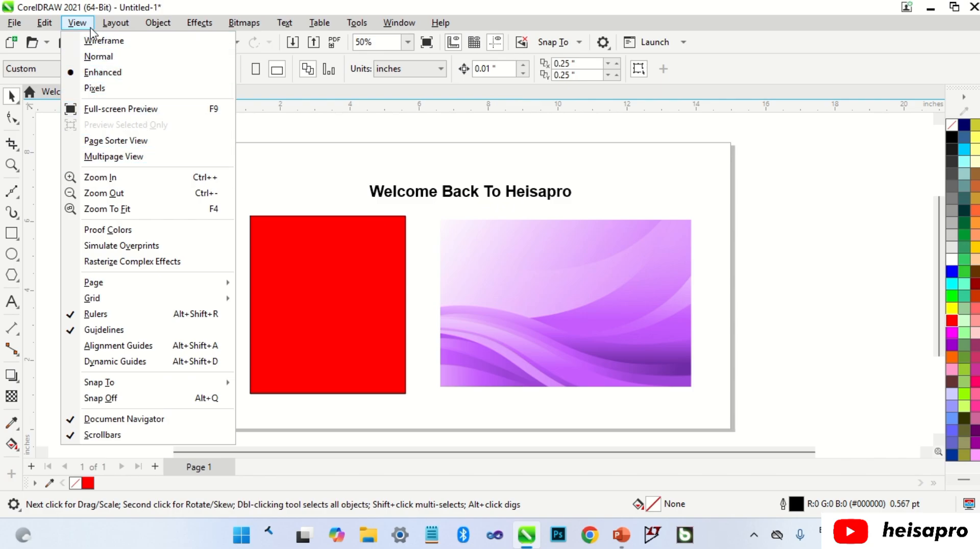
pyautogui.click(127, 44)
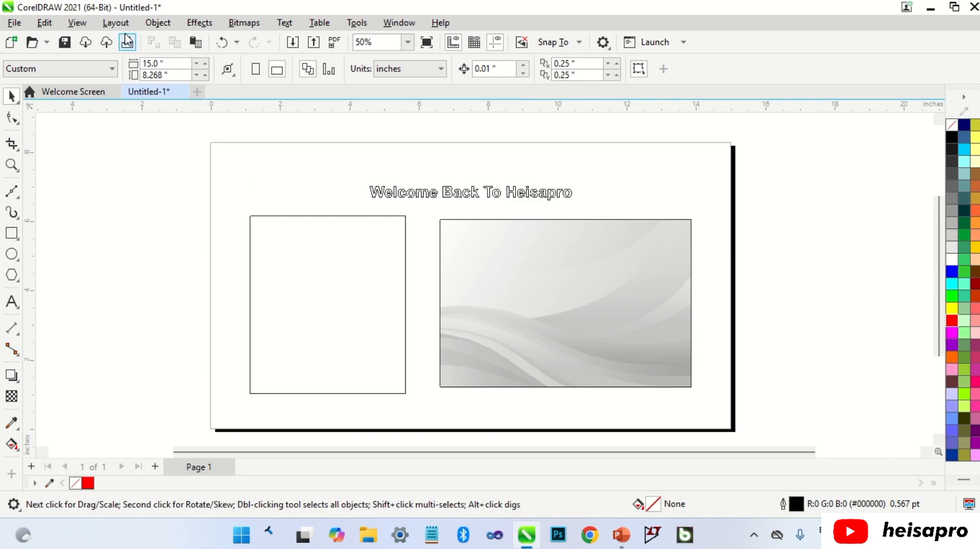
pyautogui.click(79, 23)
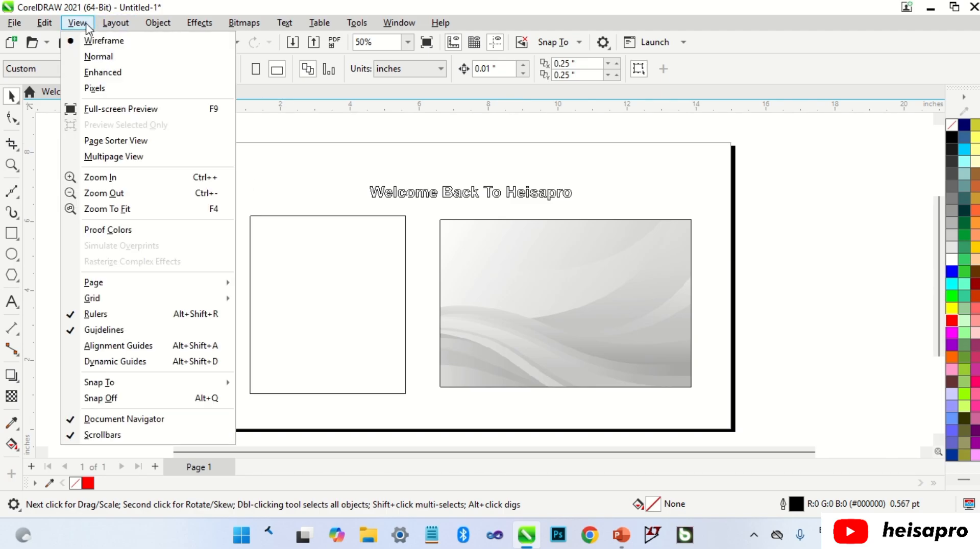
pyautogui.click(98, 57)
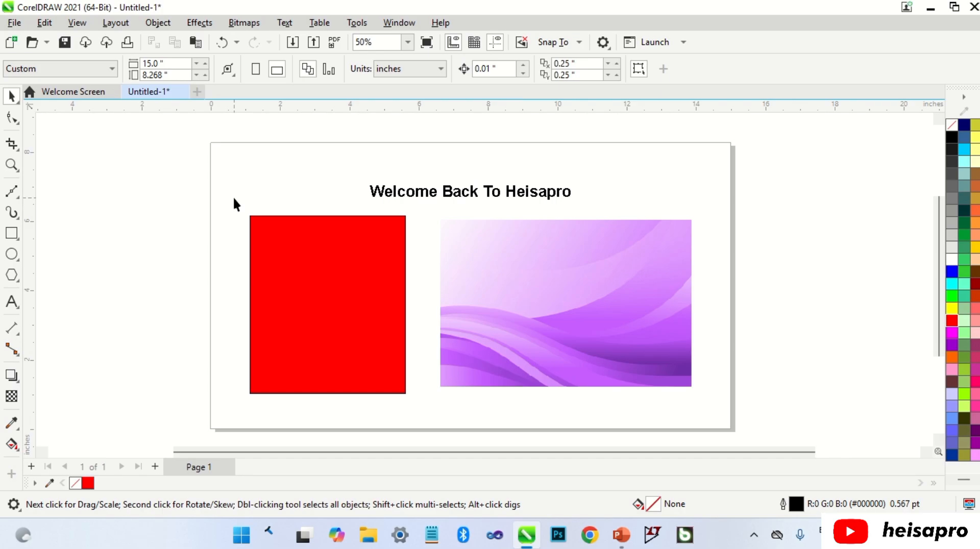
pyautogui.click(77, 23)
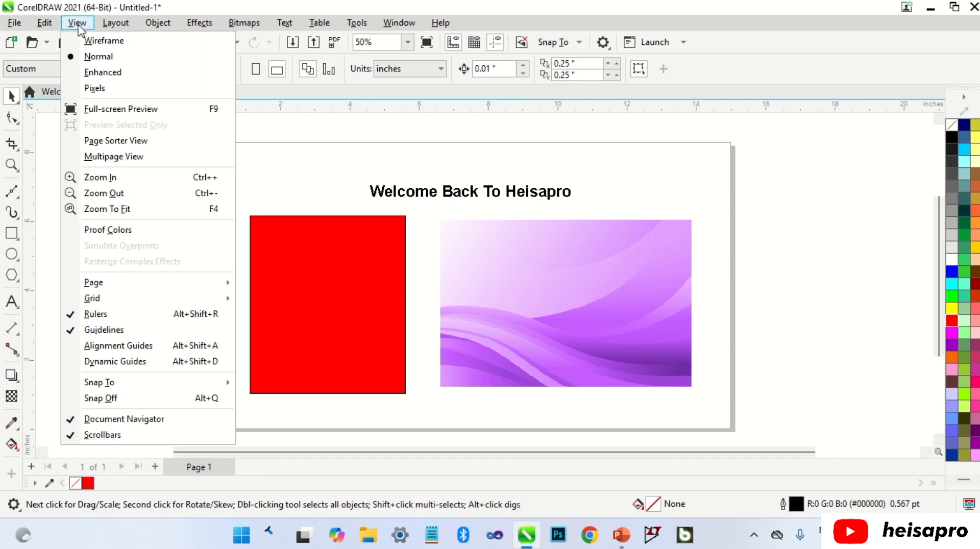
pyautogui.click(97, 73)
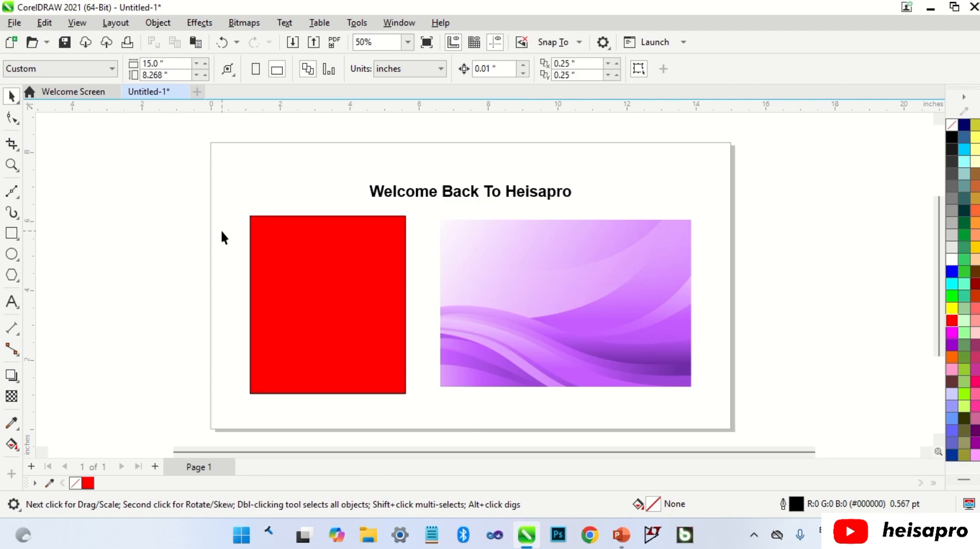
# Inspect the red rectangle's edge up close in Pixels view, and return the display to Enhanced view
pyautogui.click(76, 26)
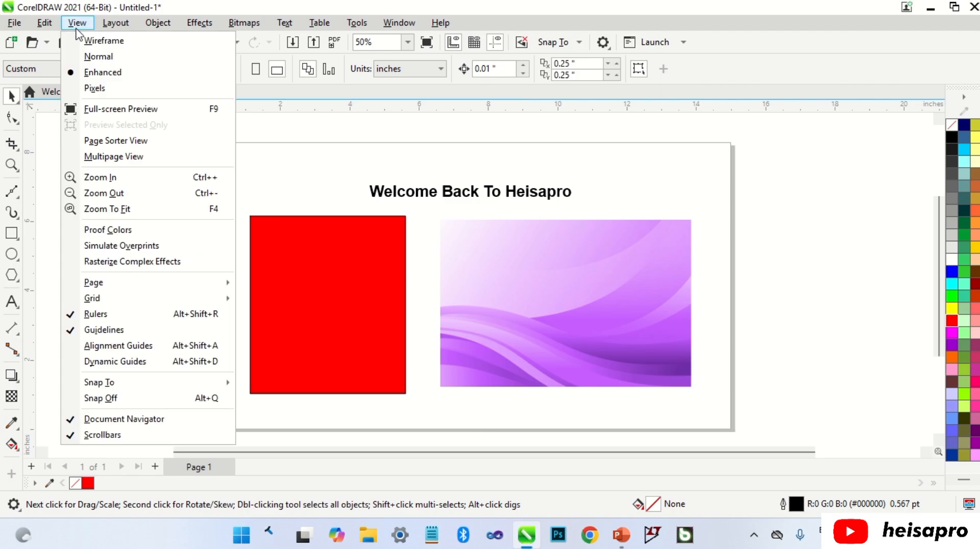
pyautogui.click(103, 87)
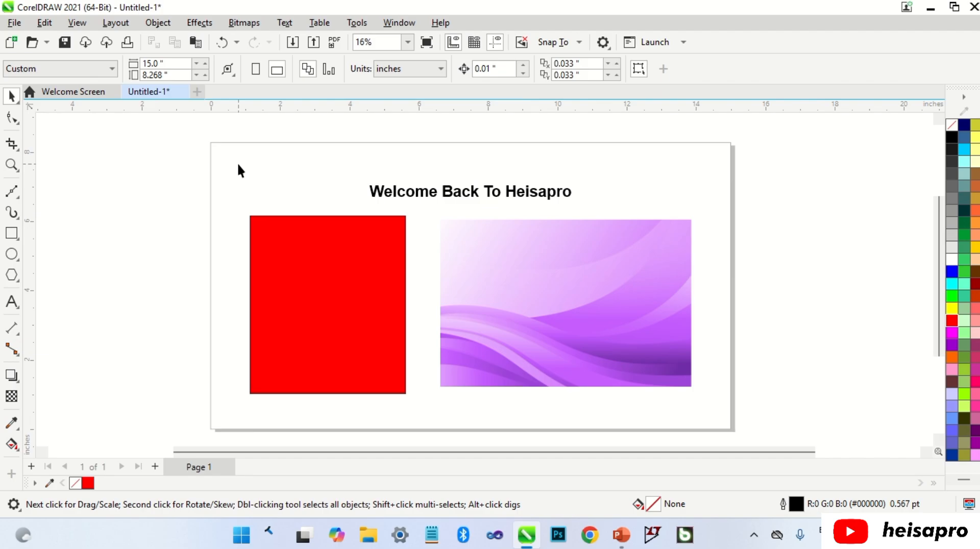
pyautogui.scroll(11, 393, 272)
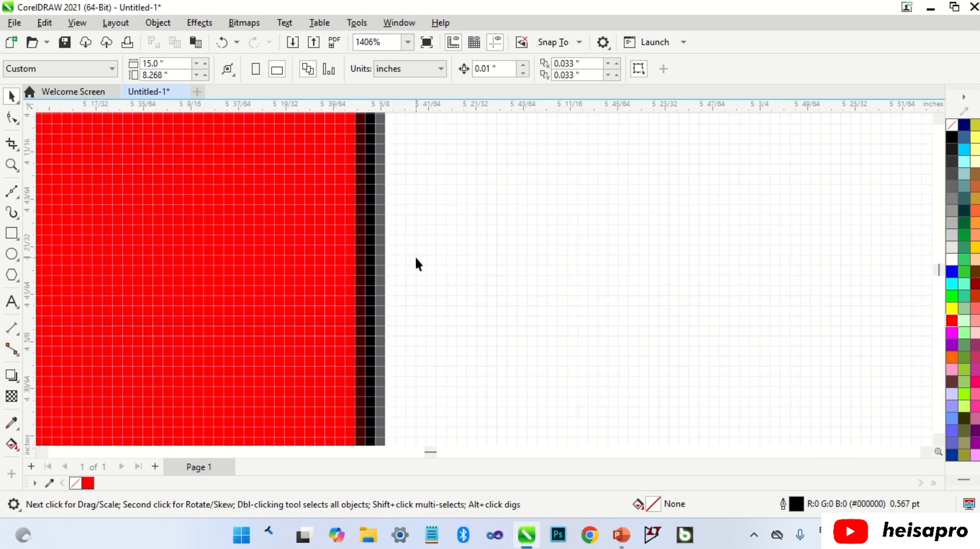
pyautogui.scroll(2, 416, 265)
pyautogui.scroll(-13, 424, 212)
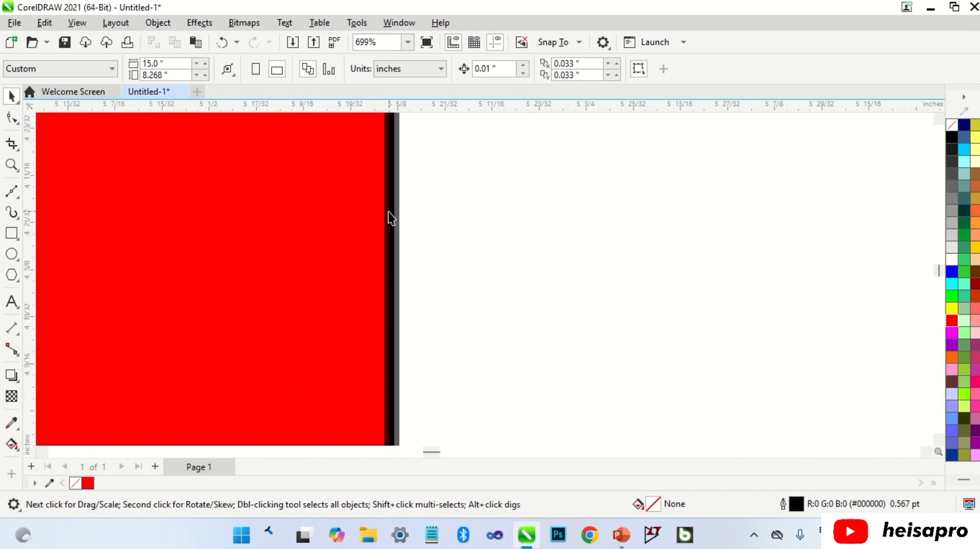
pyautogui.click(77, 23)
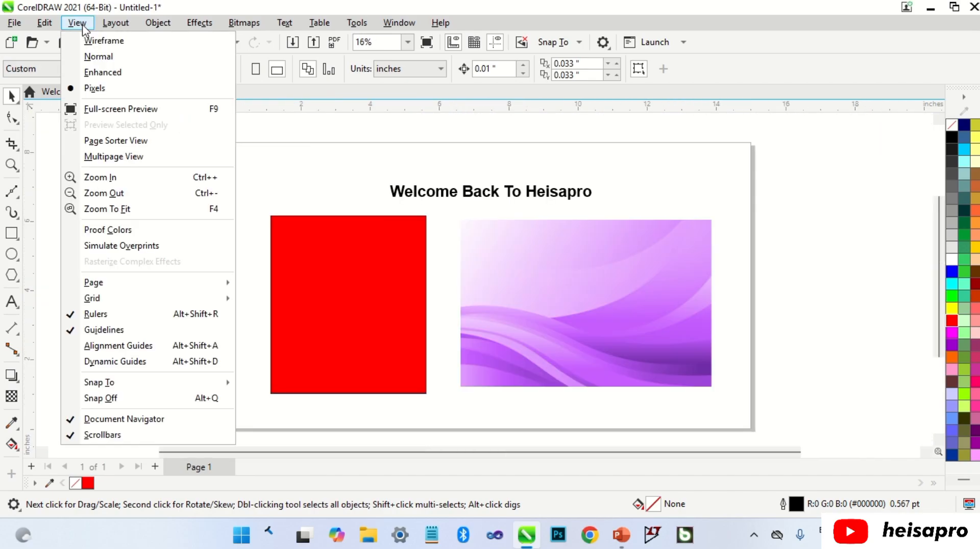
pyautogui.click(104, 73)
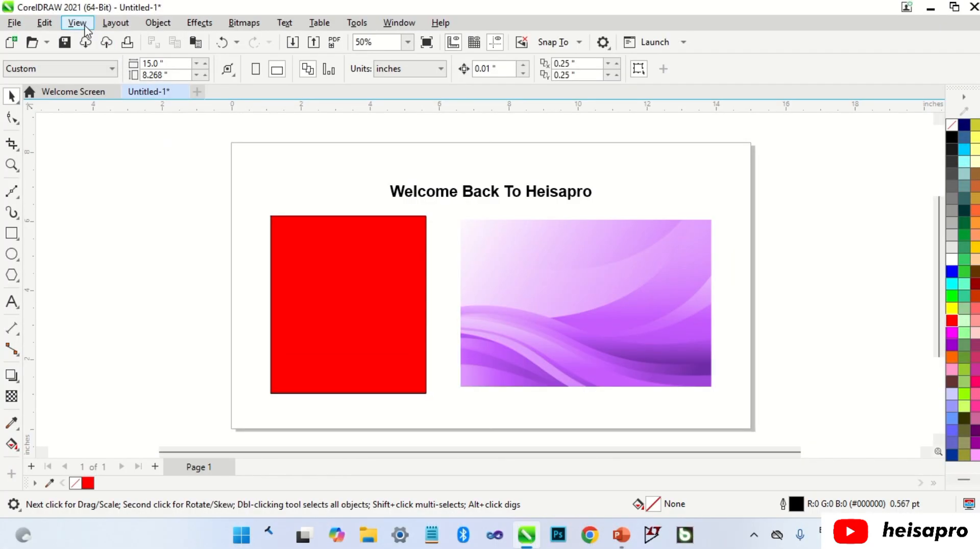
# Preview the whole page full screen twice, returning to the workspace after each preview
pyautogui.click(84, 27)
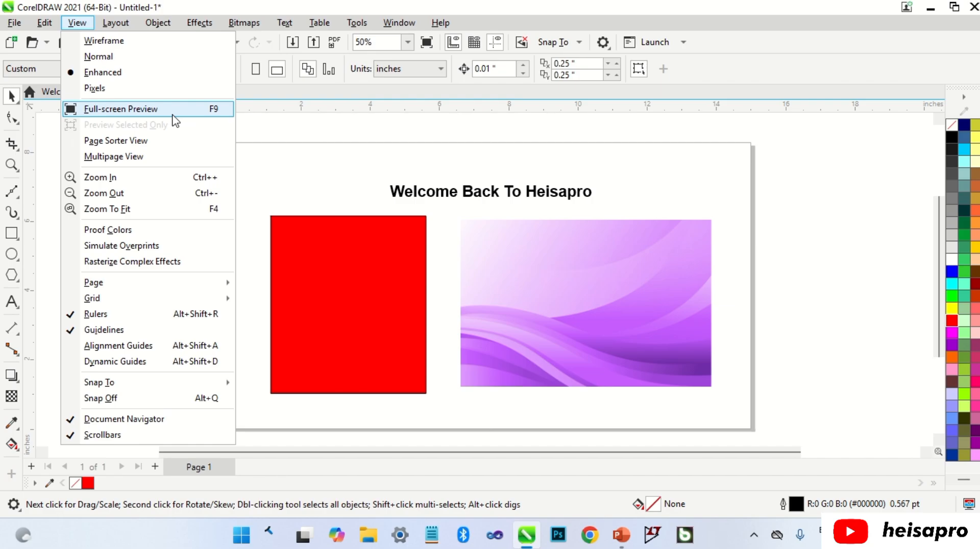
pyautogui.click(135, 110)
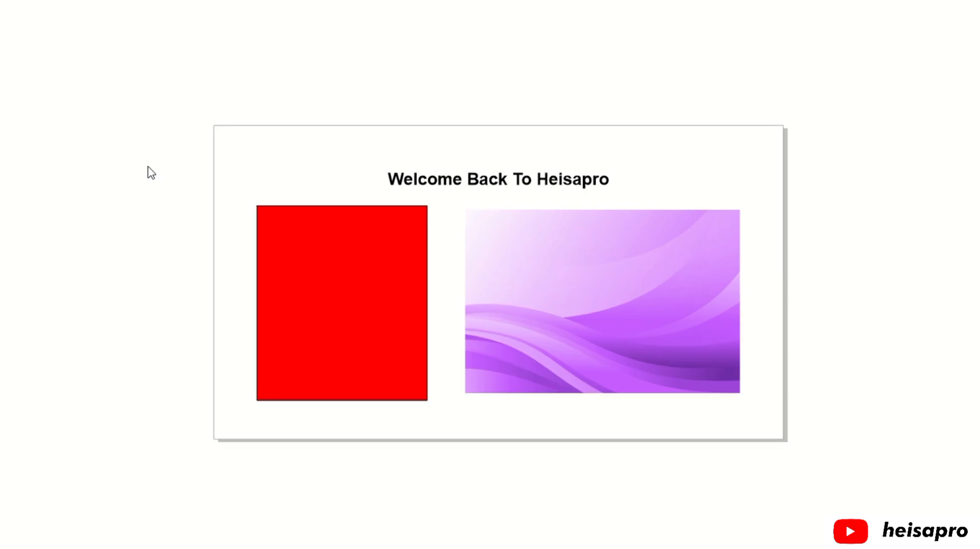
pyautogui.click(169, 199)
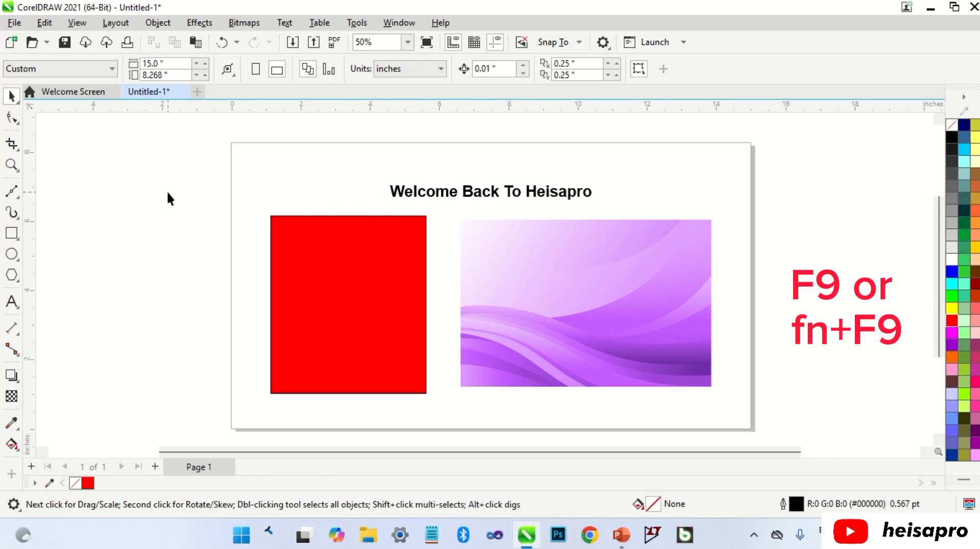
pyautogui.press('F9')
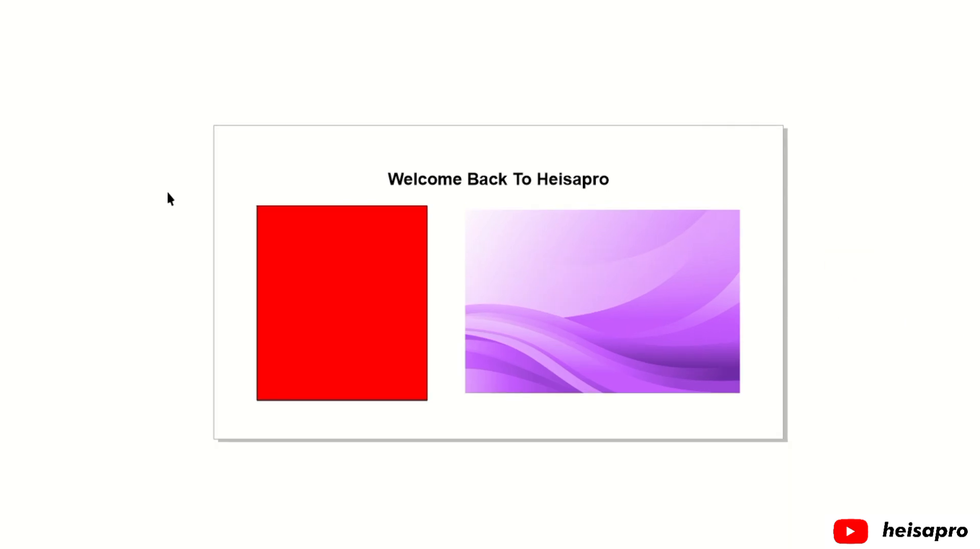
pyautogui.click(167, 193)
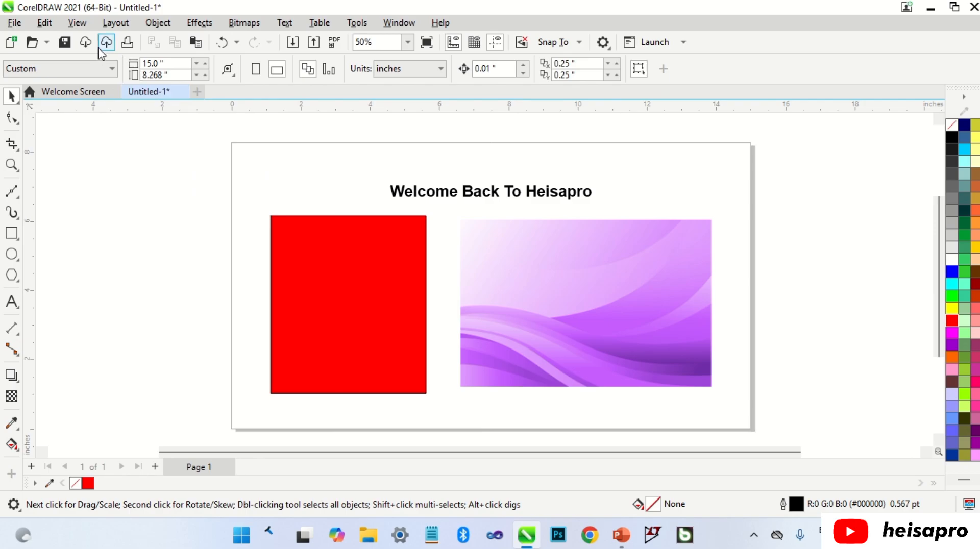
# Preview only the red rectangle full screen, and return to the workspace with nothing selected
pyautogui.click(77, 23)
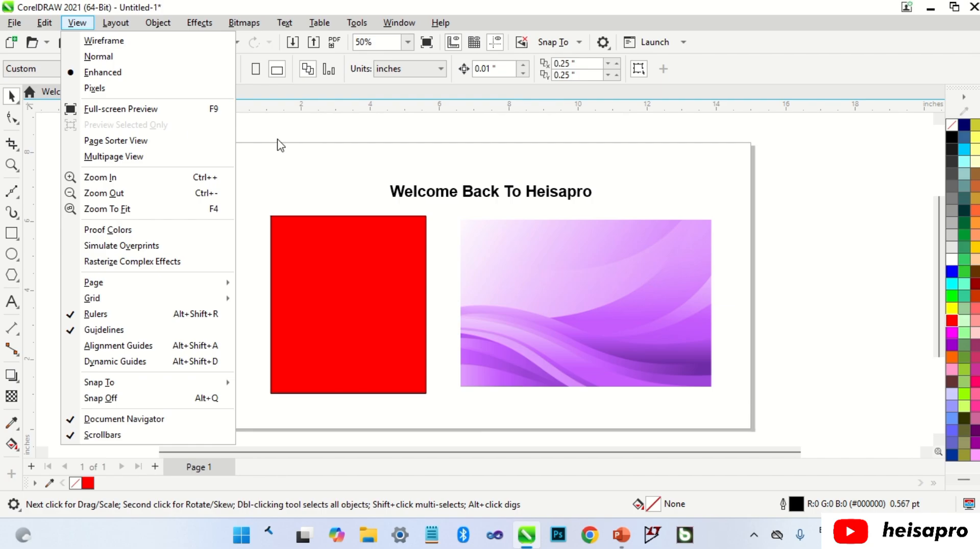
pyautogui.click(325, 168)
pyautogui.click(331, 231)
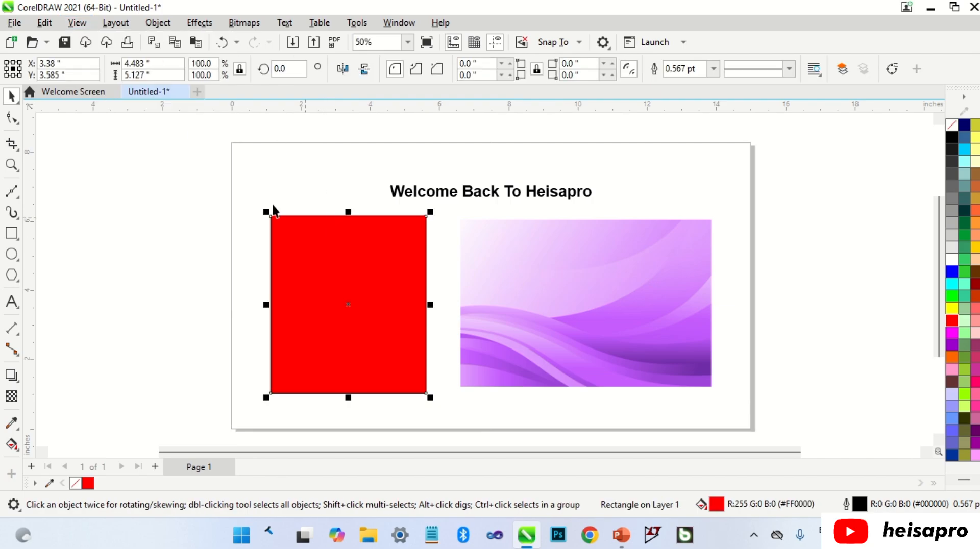
pyautogui.click(78, 23)
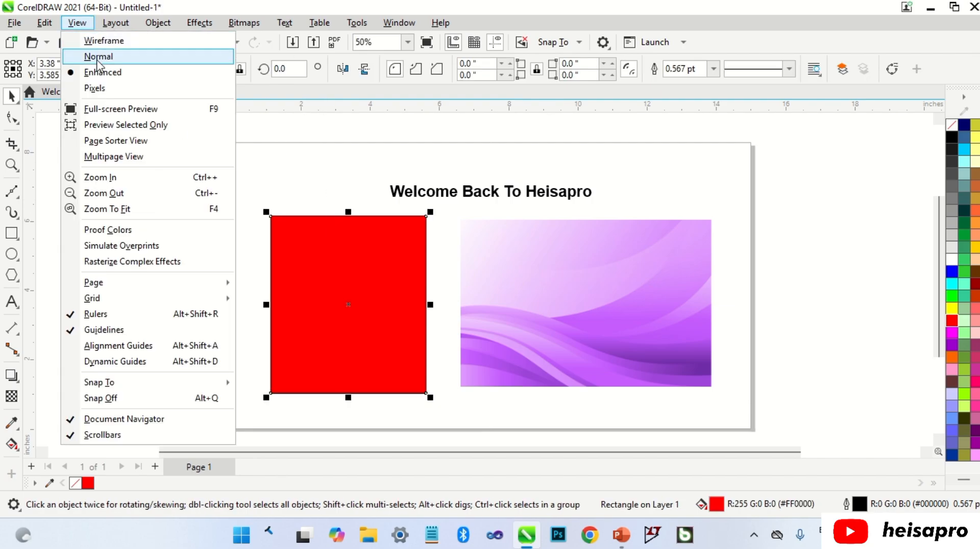
pyautogui.click(118, 127)
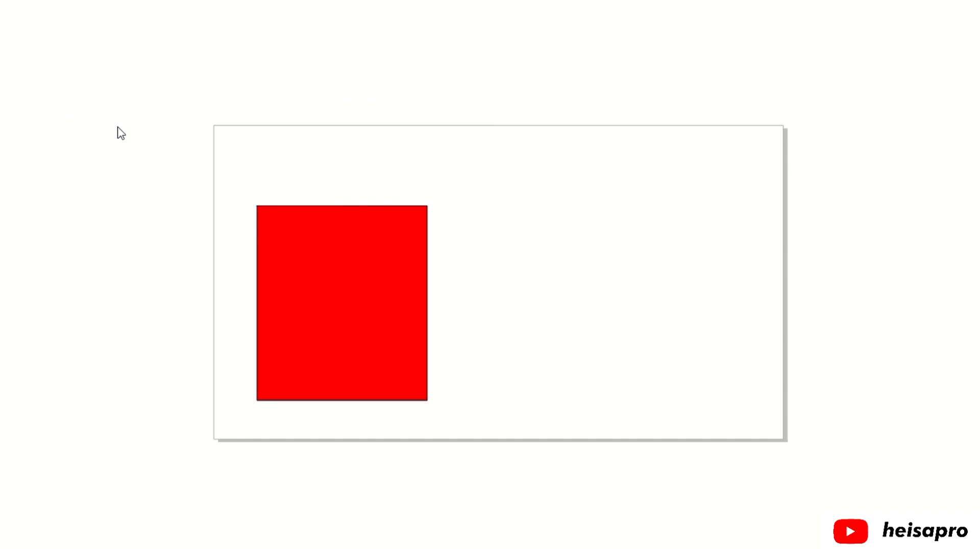
pyautogui.click(213, 162)
pyautogui.click(253, 169)
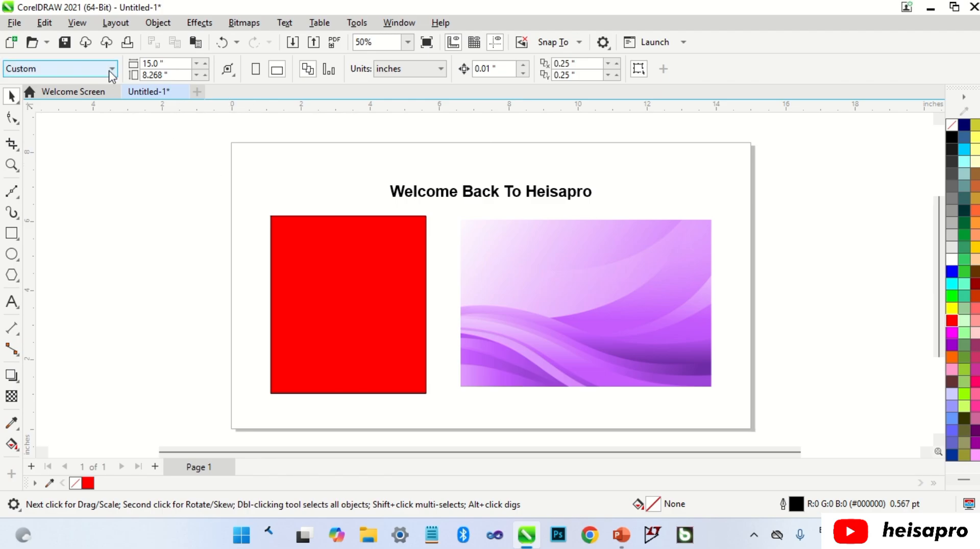
# Add two blank pages after page 1 of the document
pyautogui.click(82, 25)
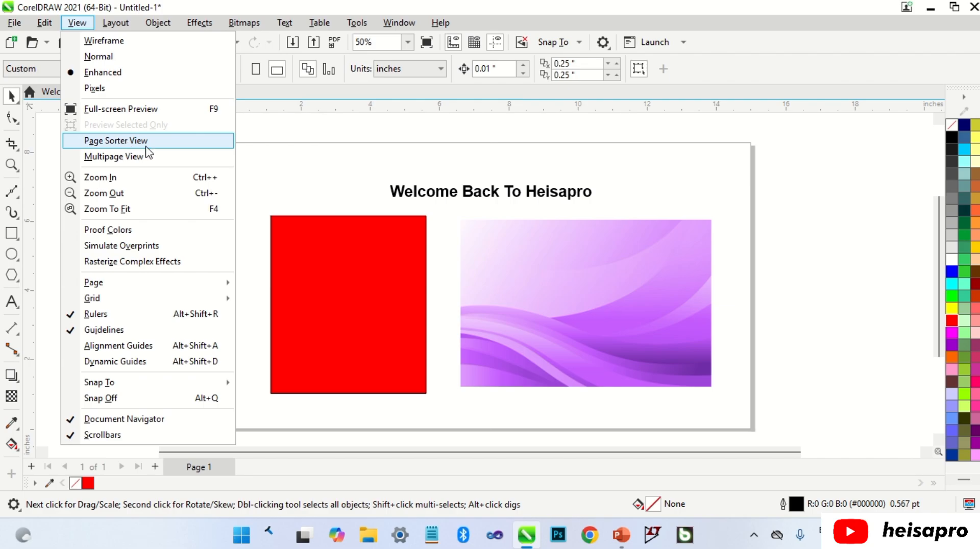
pyautogui.click(281, 160)
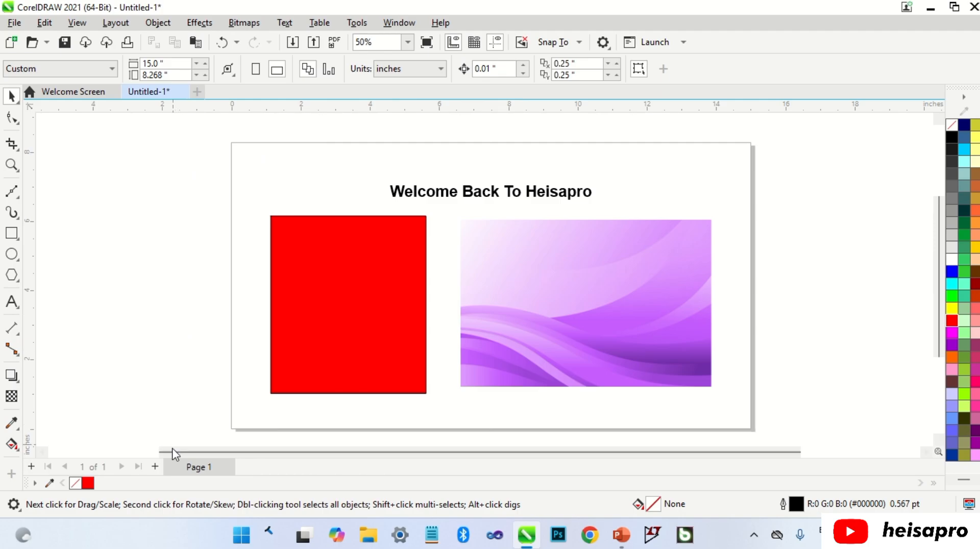
pyautogui.click(154, 466)
pyautogui.click(155, 467)
pyautogui.click(156, 467)
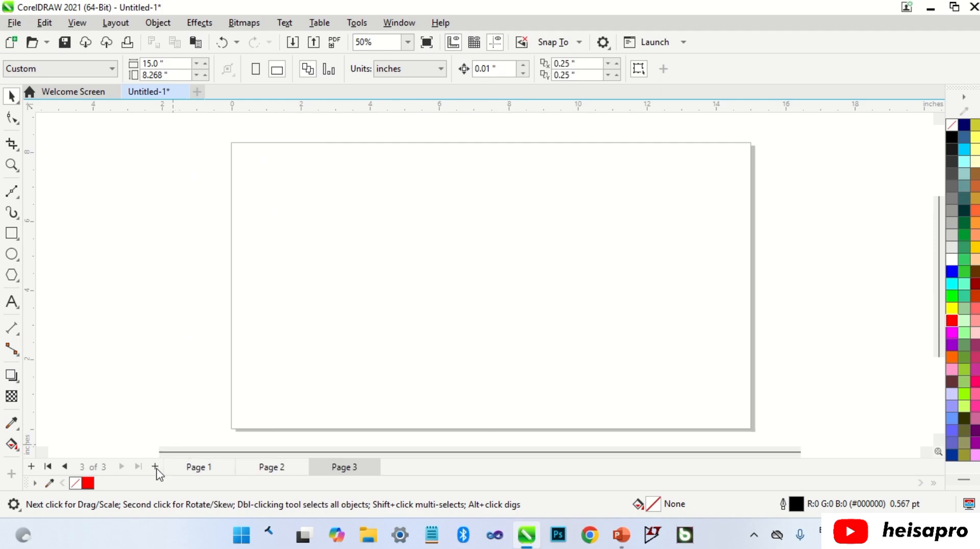
# Show the document's pages in Page Sorter View, and display them side by side in Multipage View
pyautogui.click(77, 26)
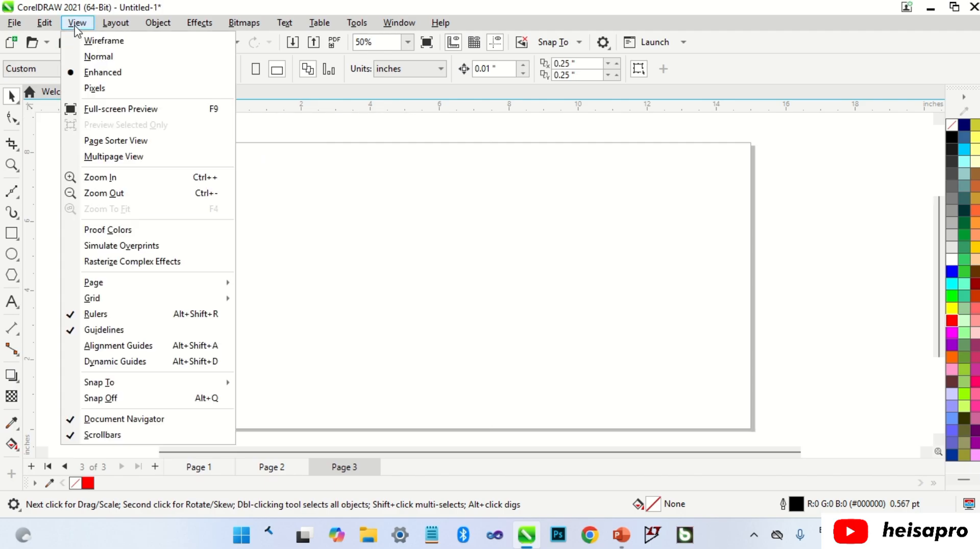
pyautogui.click(151, 142)
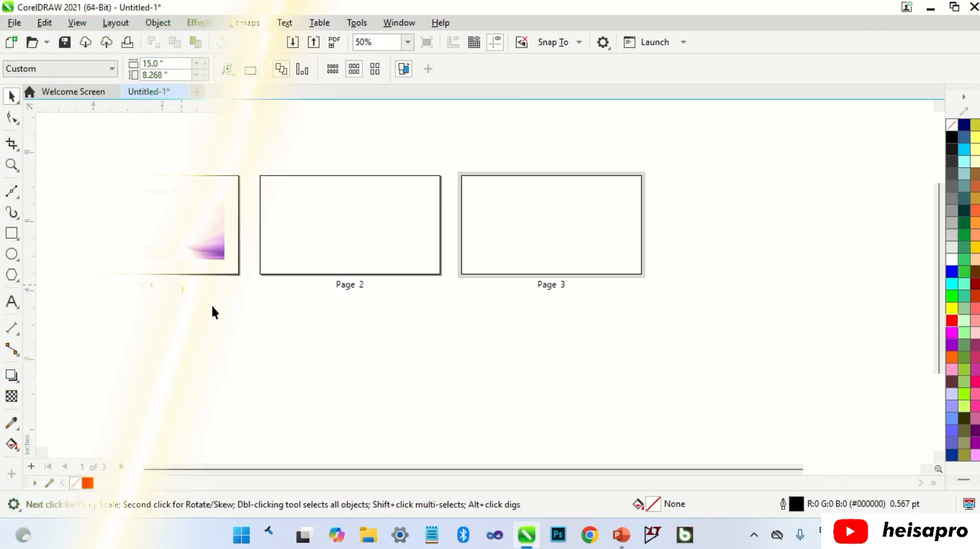
pyautogui.click(78, 23)
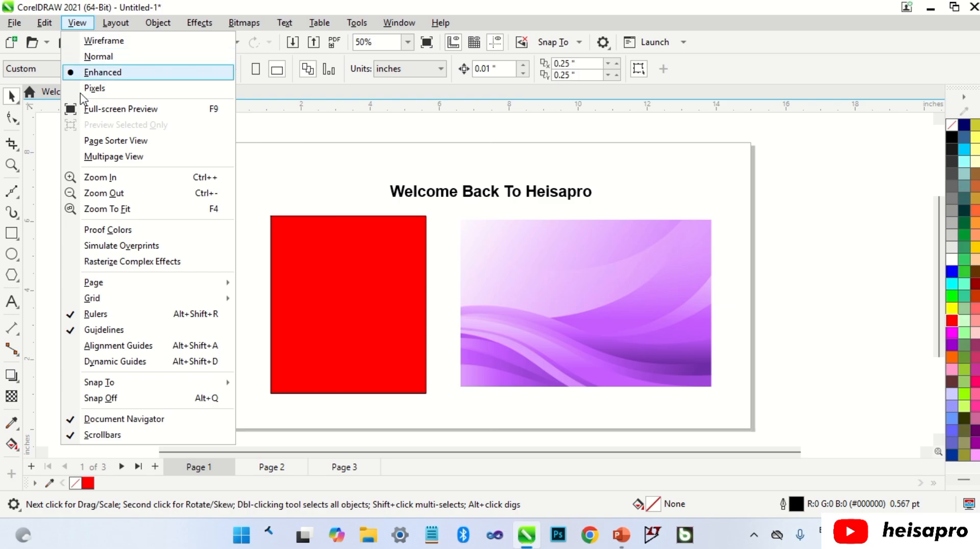
pyautogui.click(106, 158)
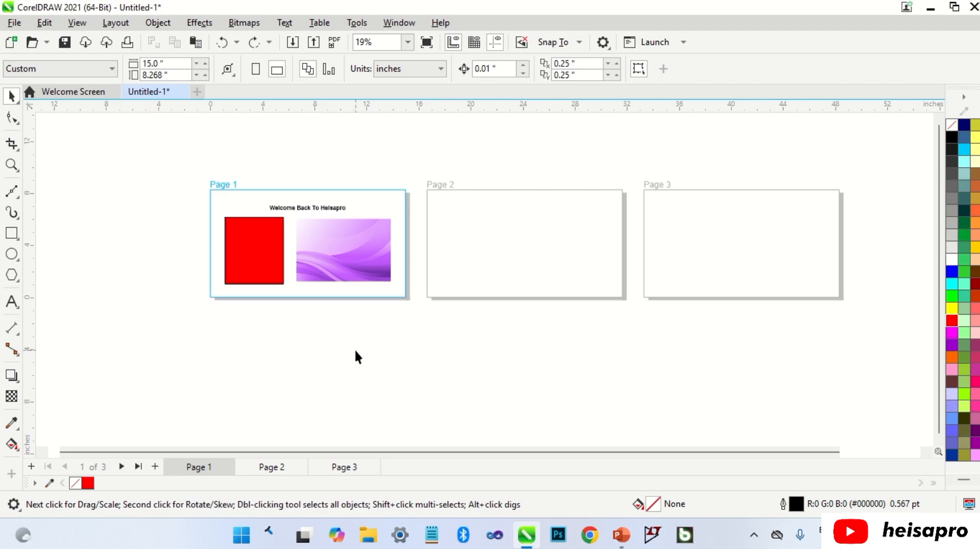
# Copy the purple wave image from page 1 and paste it onto pages 2 and 3
pyautogui.click(343, 260)
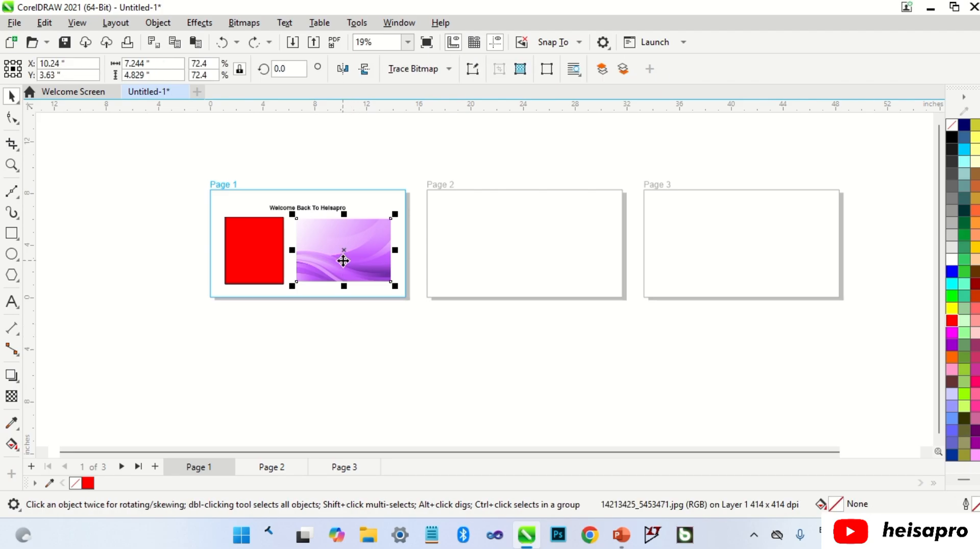
pyautogui.hotkey('ctrl', 'c')
pyautogui.click(483, 246)
pyautogui.hotkey('ctrl', 'v')
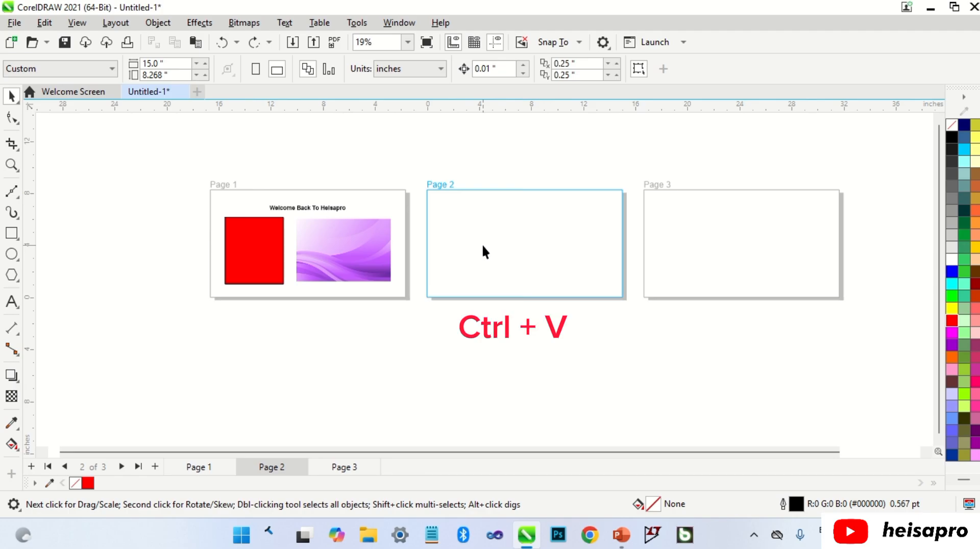
pyautogui.click(701, 247)
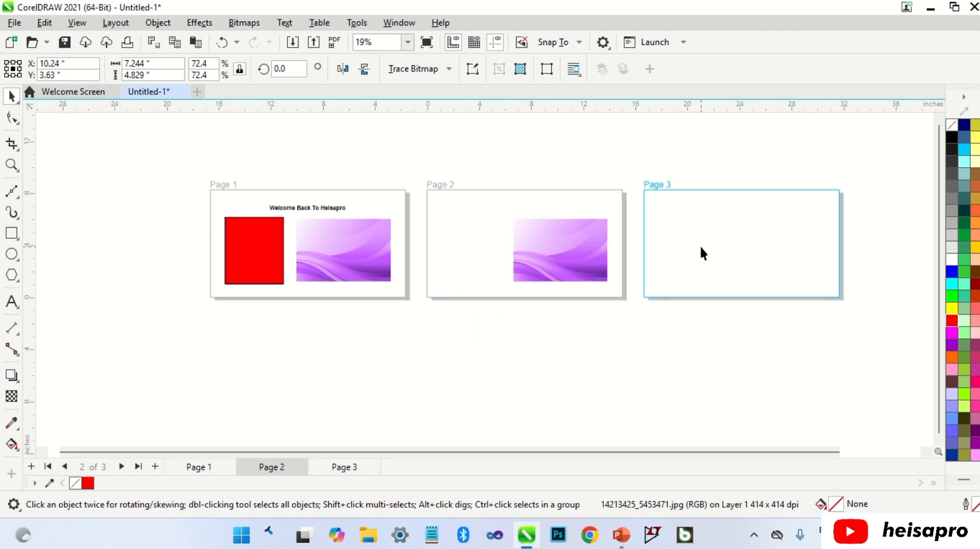
pyautogui.hotkey('ctrl', 'v')
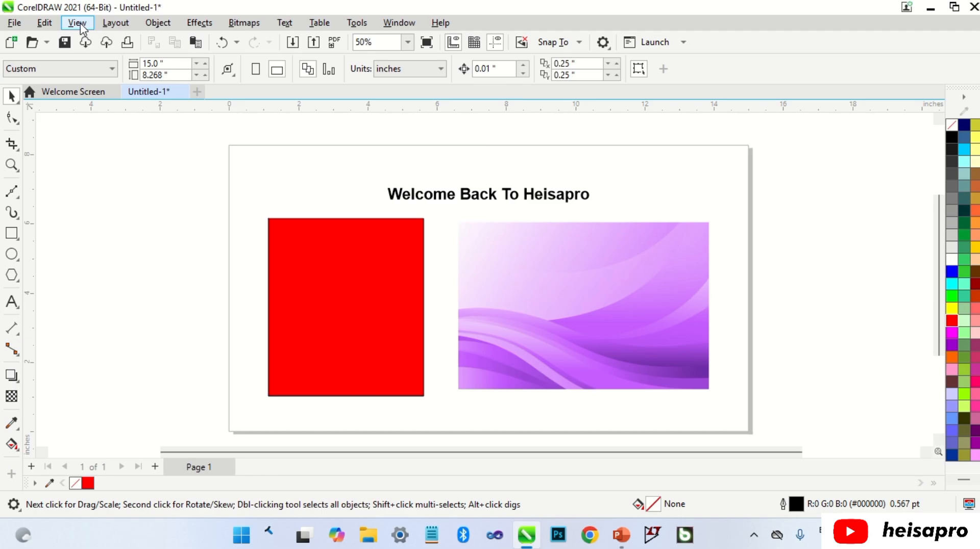
# Hide the page border, and show it again
pyautogui.click(78, 23)
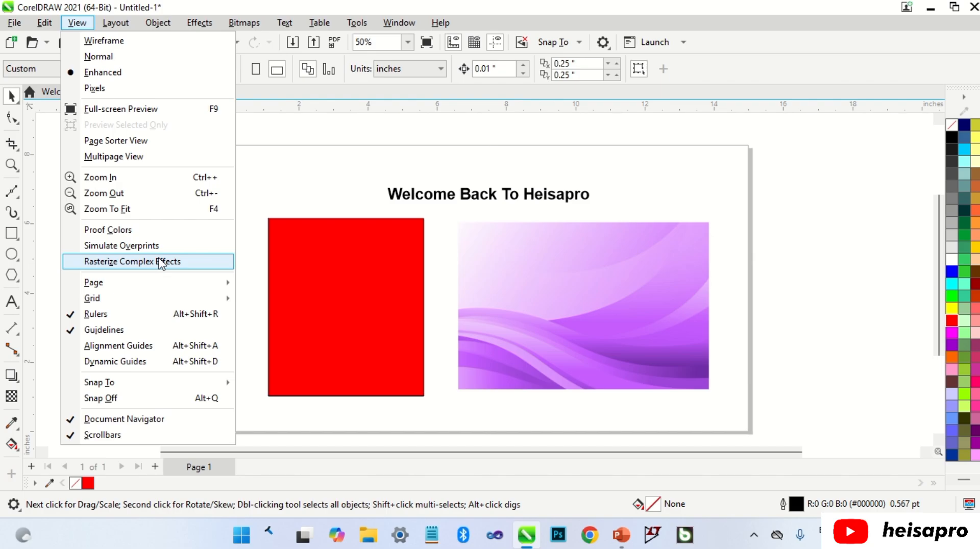
pyautogui.moveTo(172, 284)
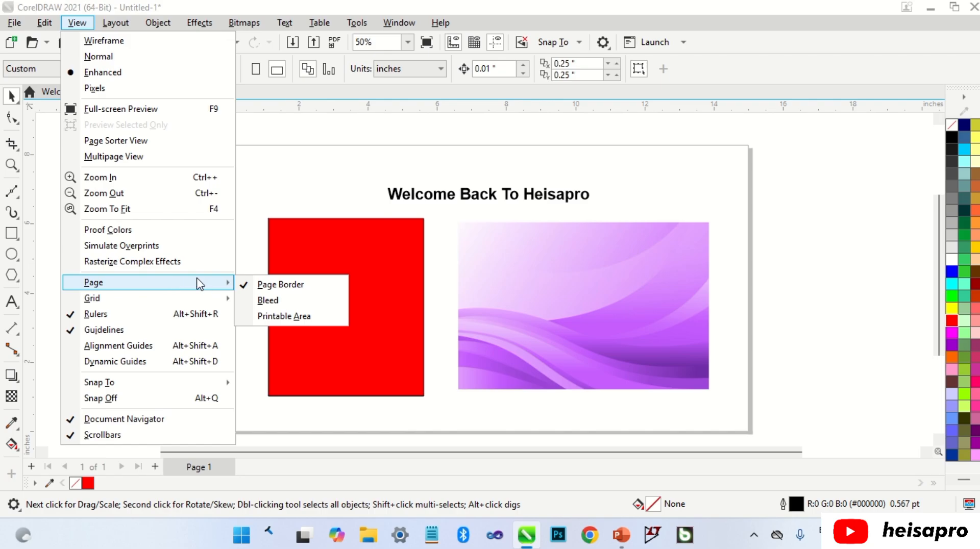
pyautogui.click(277, 284)
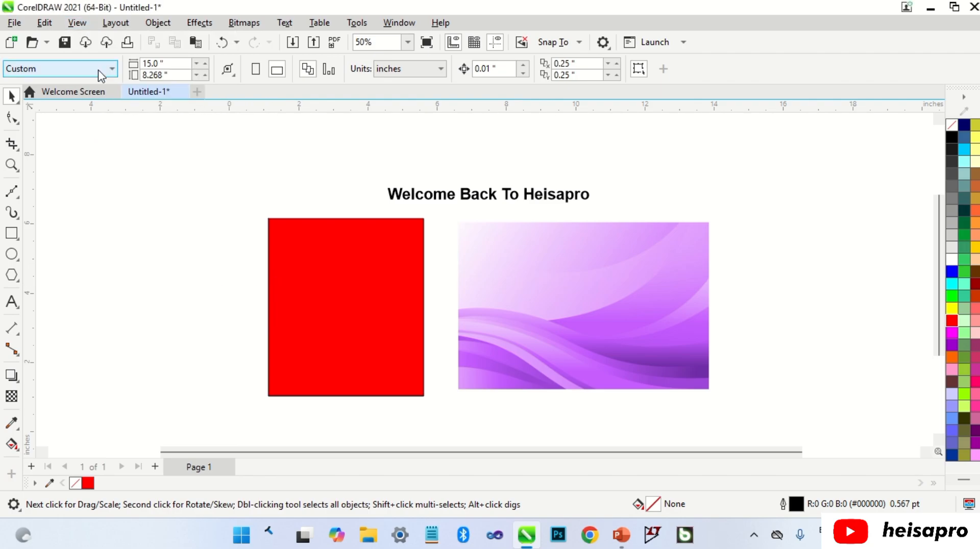
pyautogui.click(77, 23)
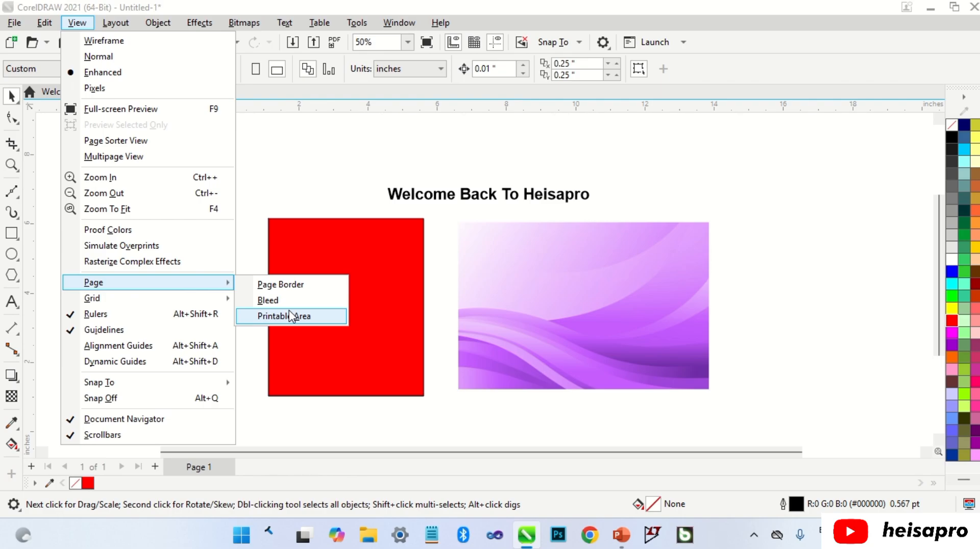
pyautogui.click(291, 316)
# Show the document grid across the workspace and the baseline grid on the page
pyautogui.click(77, 22)
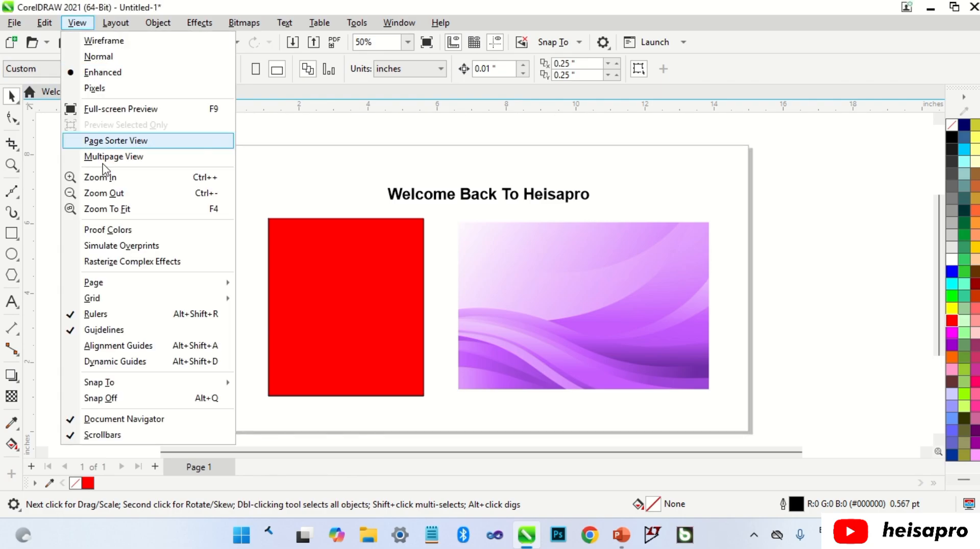
pyautogui.moveTo(157, 302)
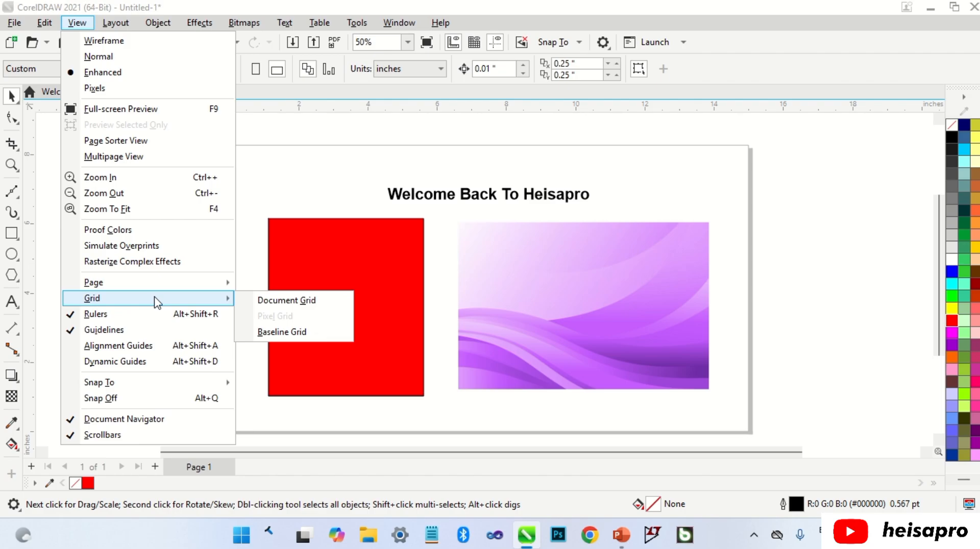
pyautogui.click(263, 300)
pyautogui.scroll(-4, 310, 301)
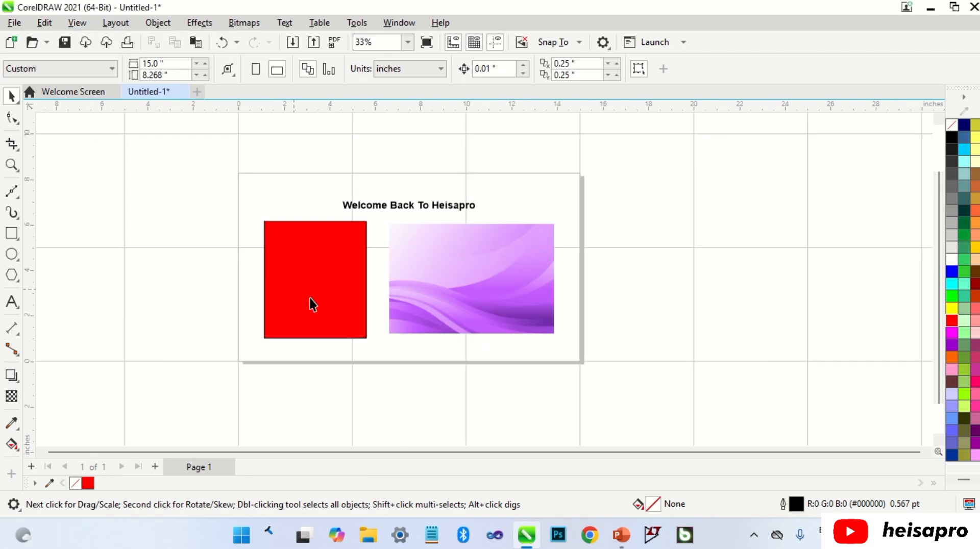
pyautogui.scroll(-1, 220, 311)
pyautogui.scroll(3, 243, 293)
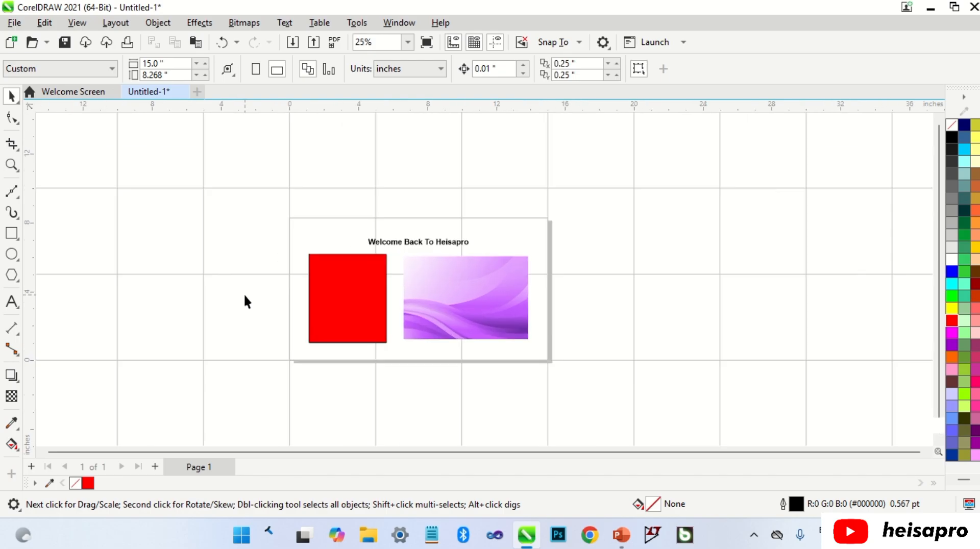
pyautogui.click(78, 23)
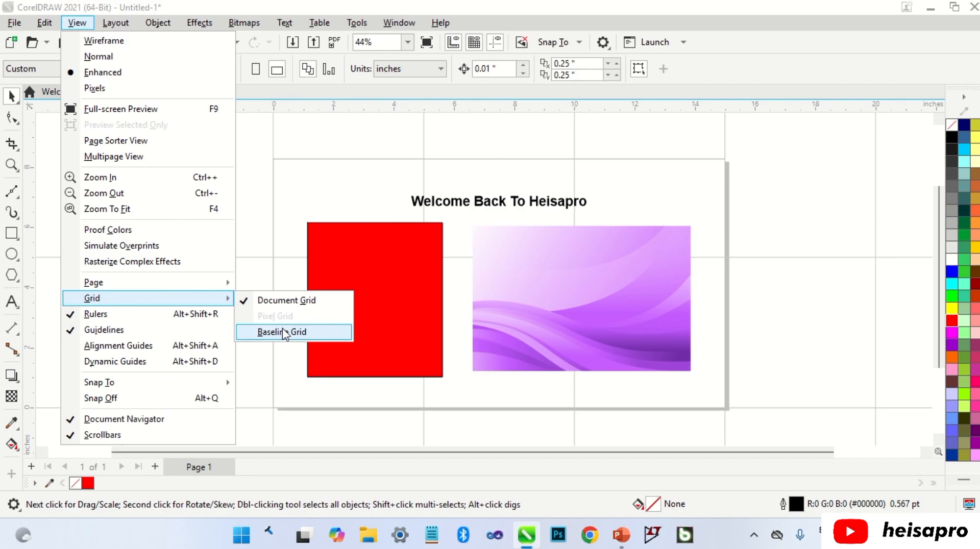
pyautogui.click(284, 332)
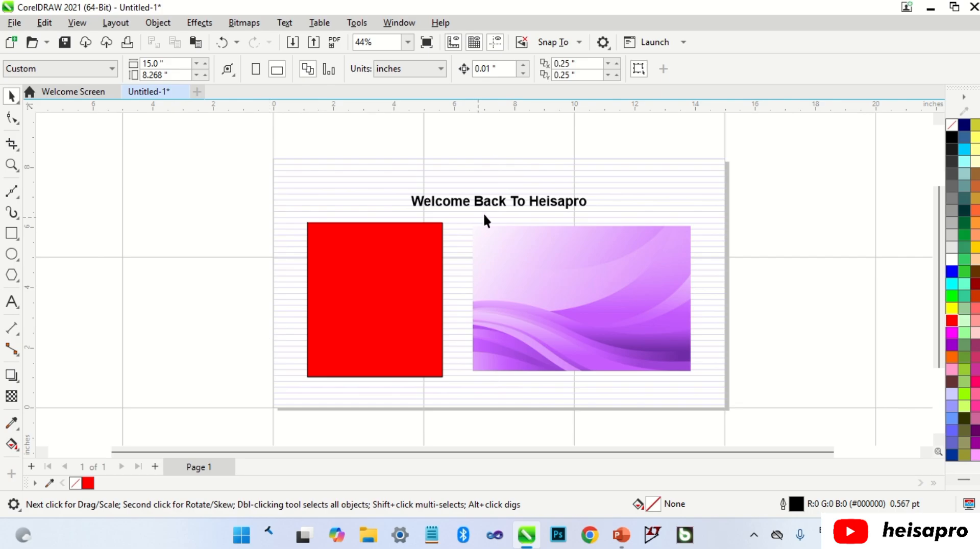
# Reduce the heading text to about 20.75 pt and place it so it rests on a baseline grid line
pyautogui.scroll(4, 505, 209)
pyautogui.moveTo(509, 211); pyautogui.dragTo(554, 164)
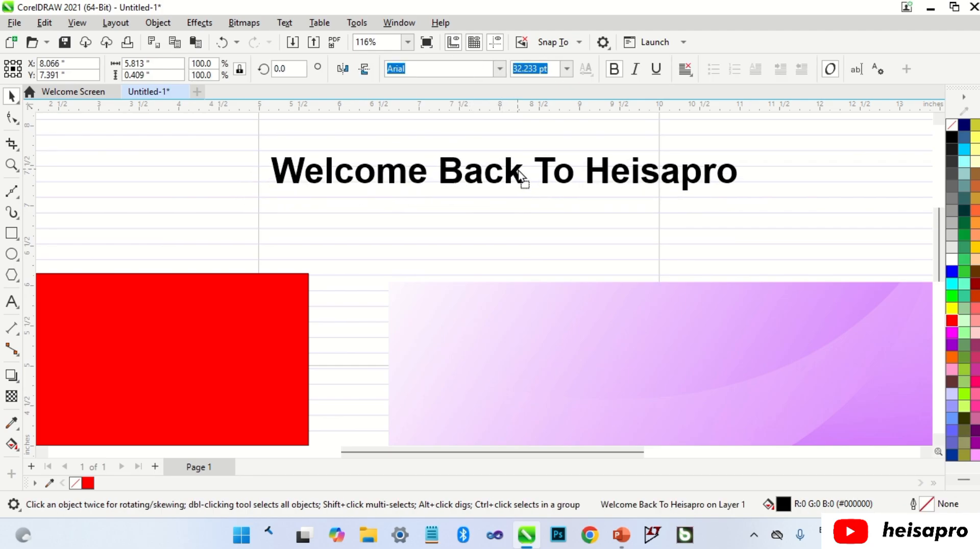
pyautogui.moveTo(746, 157); pyautogui.dragTo(575, 160)
pyautogui.scroll(1, 426, 179)
pyautogui.moveTo(431, 180); pyautogui.dragTo(444, 176)
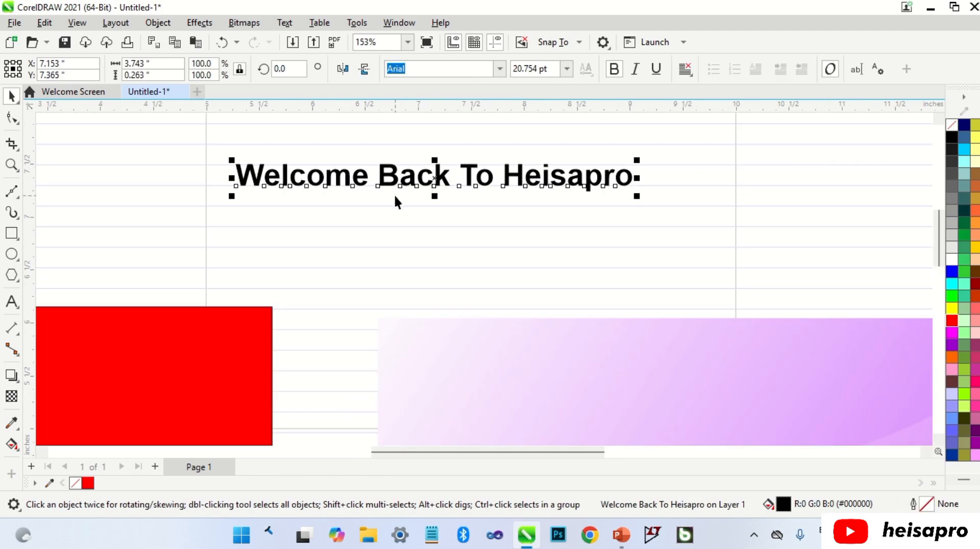
# Break the heading into four lines: Welcome, Back, To and Heisapro
pyautogui.doubleClick(384, 185)
pyautogui.press('Return')
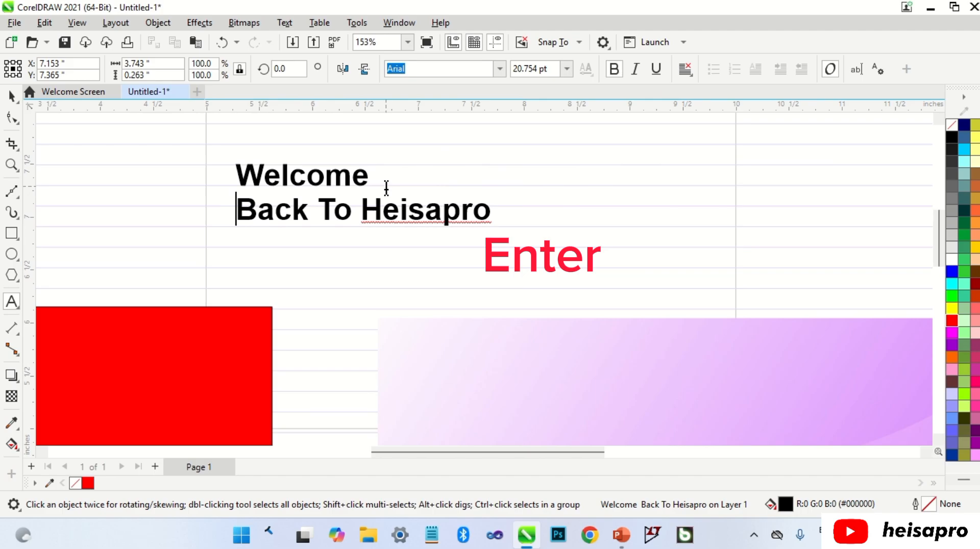
pyautogui.click(323, 207)
pyautogui.press('Return')
pyautogui.click(280, 245)
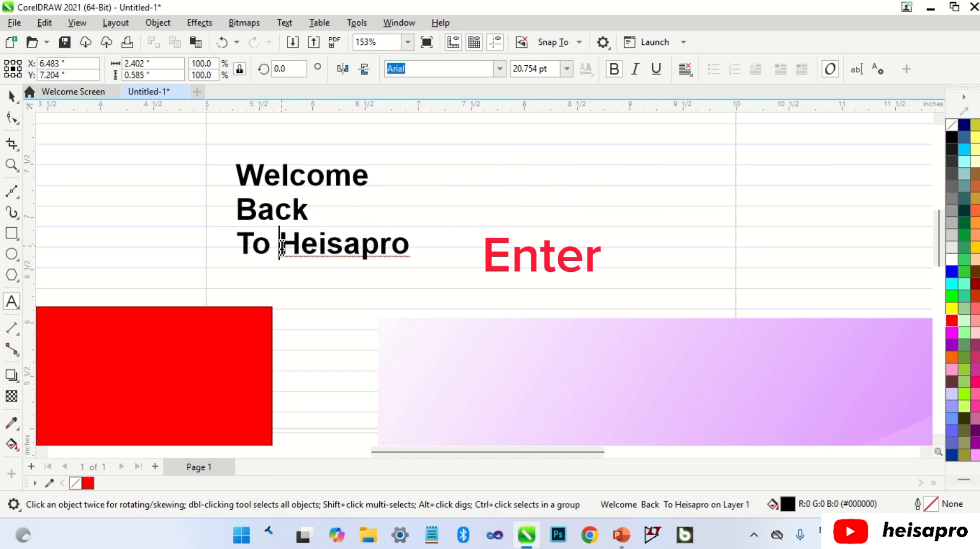
pyautogui.press('Return')
# Shrink the four-line heading to about 12.87 pt and adjust its line spacing to match the baseline grid
pyautogui.hotkey('ctrl', 'space')
pyautogui.moveTo(372, 301); pyautogui.dragTo(321, 249)
pyautogui.moveTo(301, 174); pyautogui.dragTo(301, 183)
pyautogui.scroll(2, 246, 194)
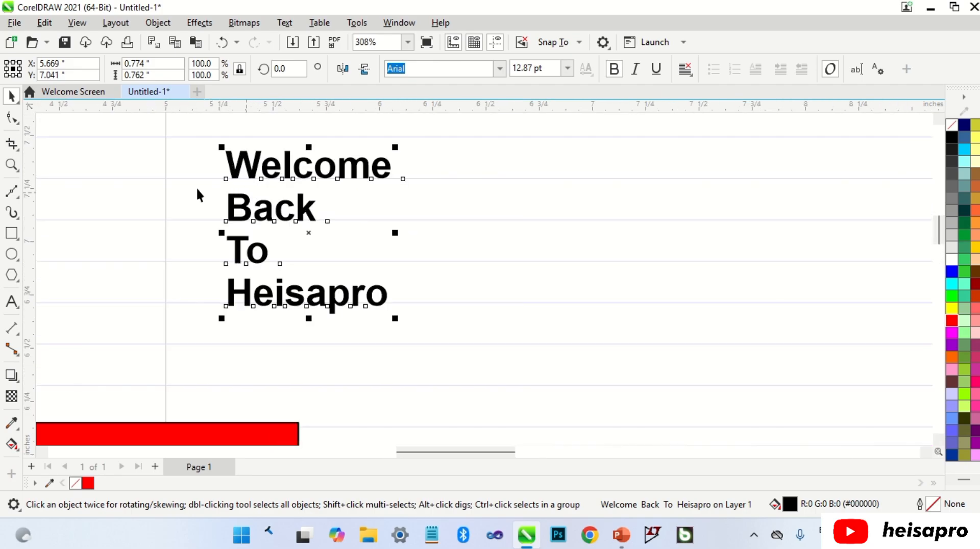
pyautogui.click(11, 117)
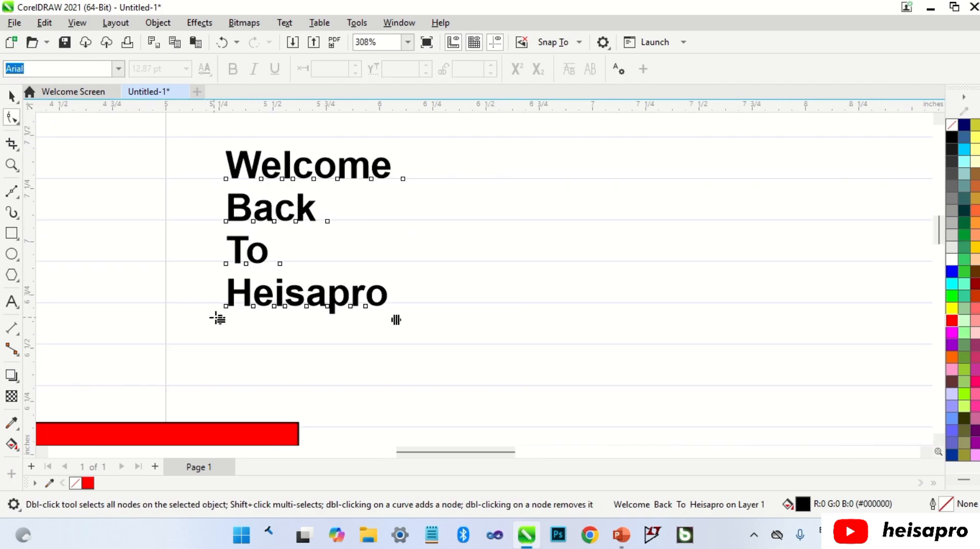
pyautogui.moveTo(219, 320); pyautogui.dragTo(225, 307)
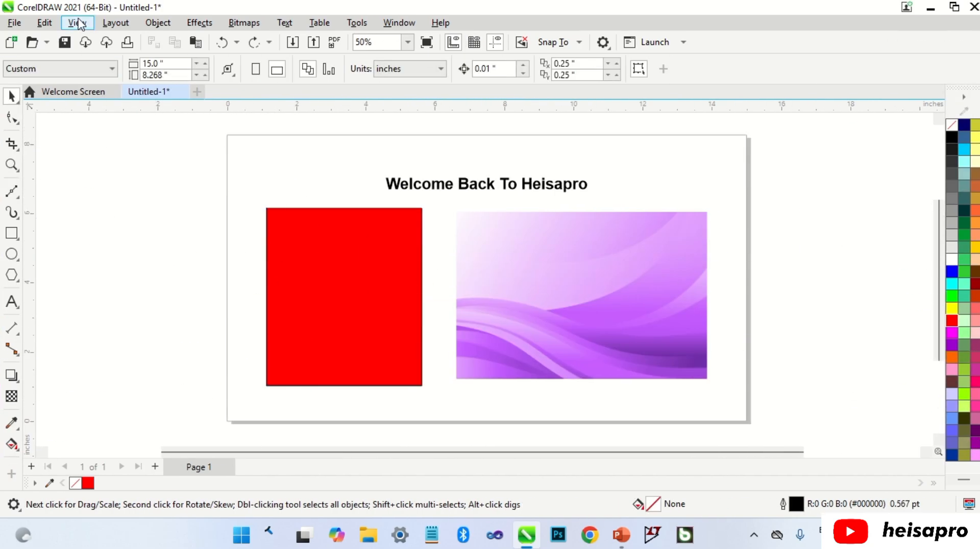
# Move the ruler origin onto the pasteboard beside the page's upper-left corner, and toggle the rulers' display
pyautogui.click(78, 20)
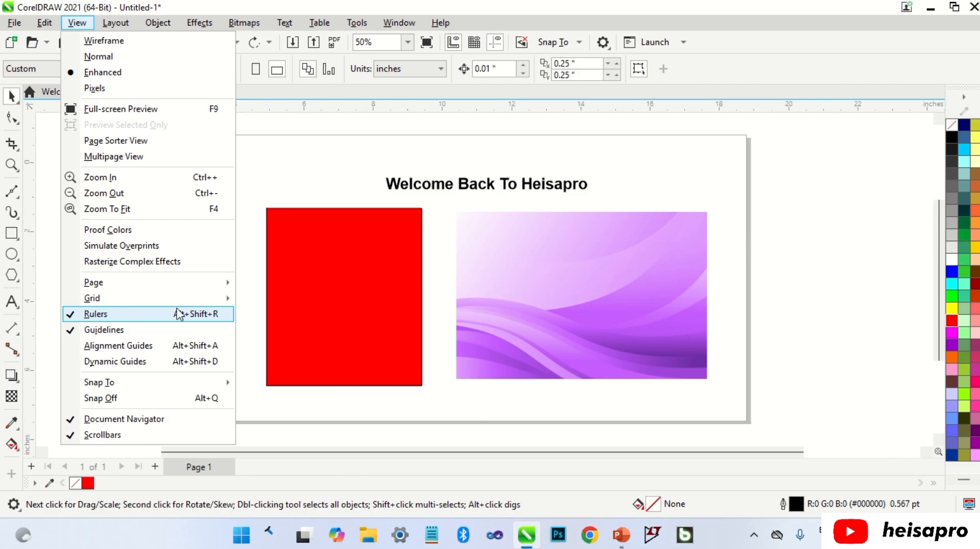
pyautogui.click(252, 295)
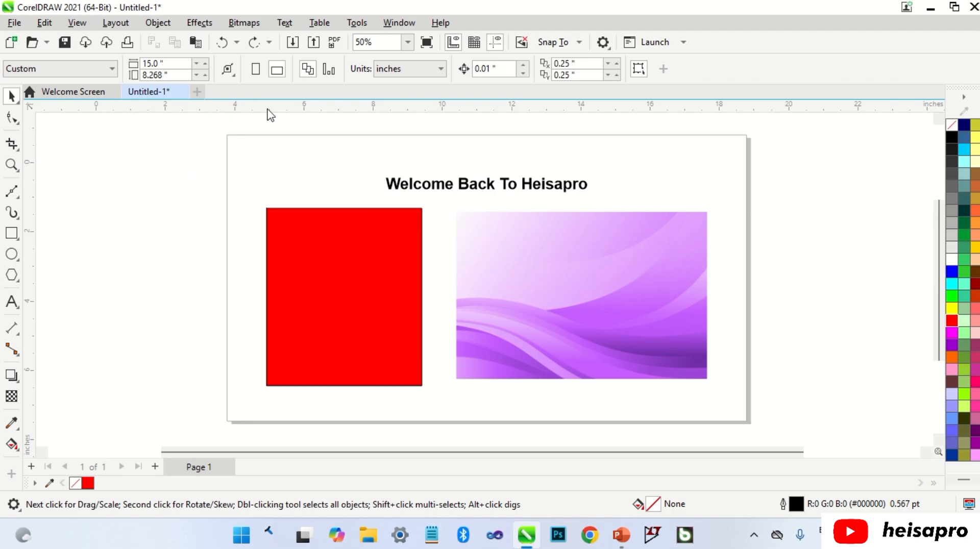
pyautogui.click(72, 21)
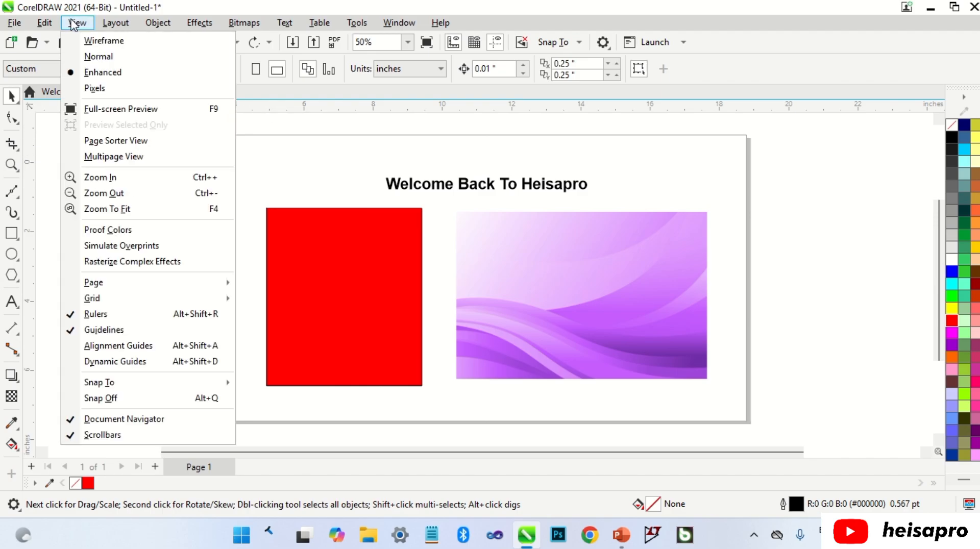
pyautogui.click(103, 311)
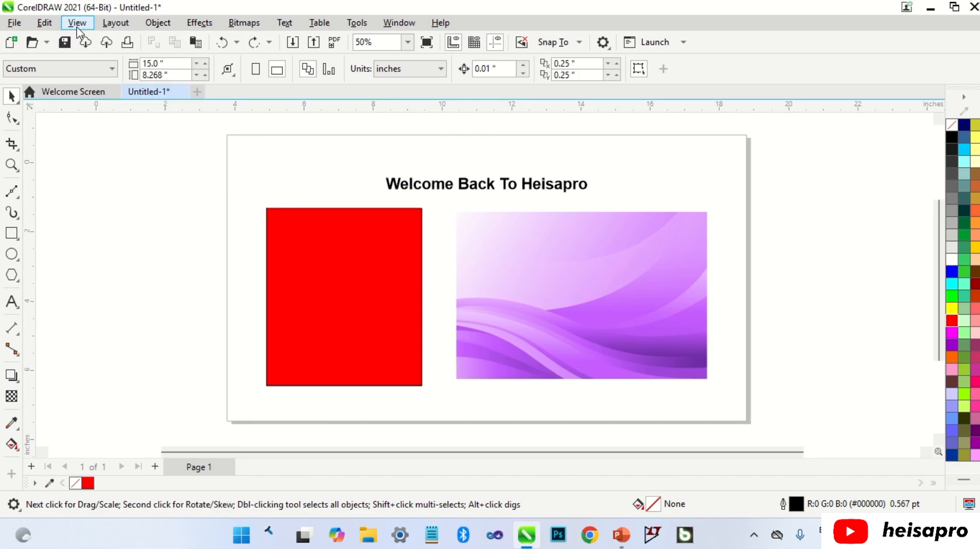
# Place vertical guidelines at about 2.35, 9.95 and 18.1 inches, and horizontal guidelines at about -0.42 and -0.79 inches
pyautogui.click(77, 23)
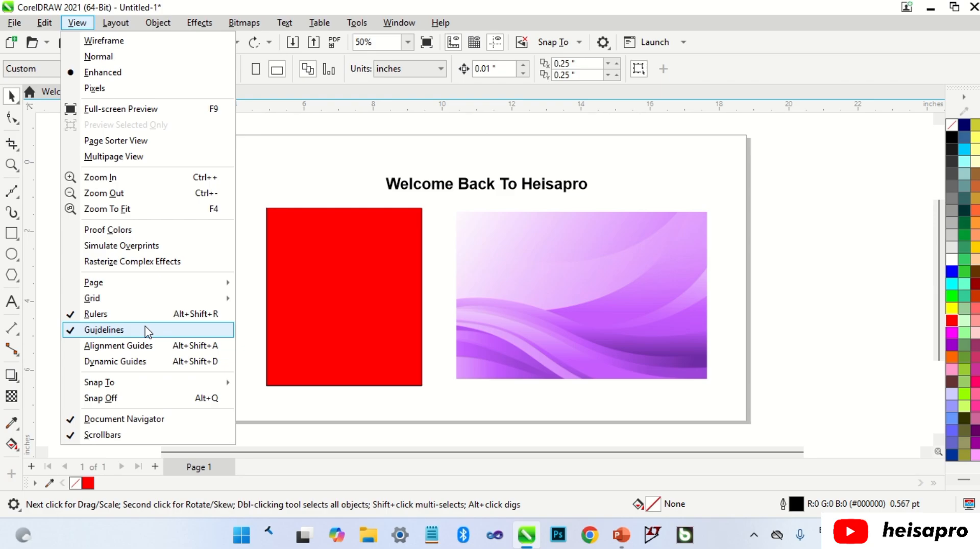
pyautogui.click(246, 301)
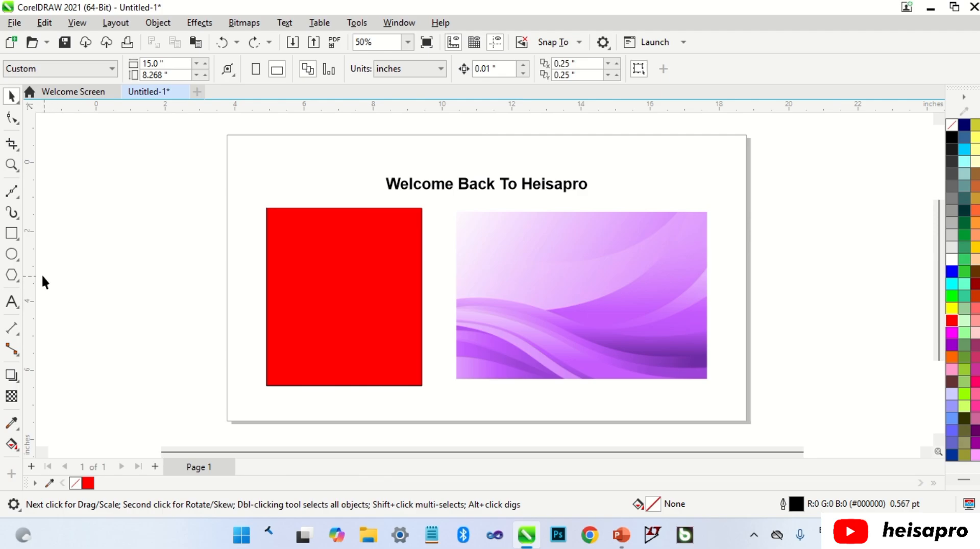
pyautogui.moveTo(33, 268); pyautogui.dragTo(177, 267)
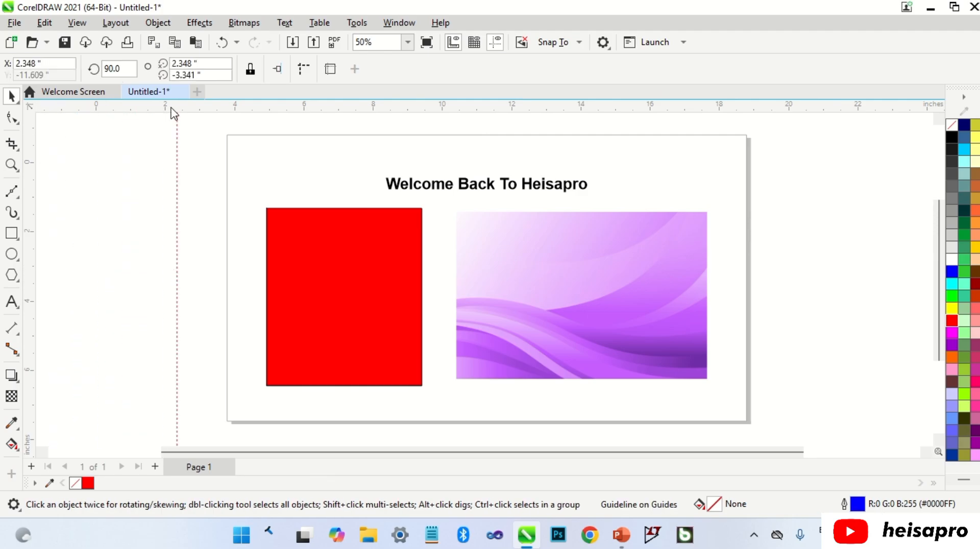
pyautogui.moveTo(172, 108); pyautogui.dragTo(217, 176)
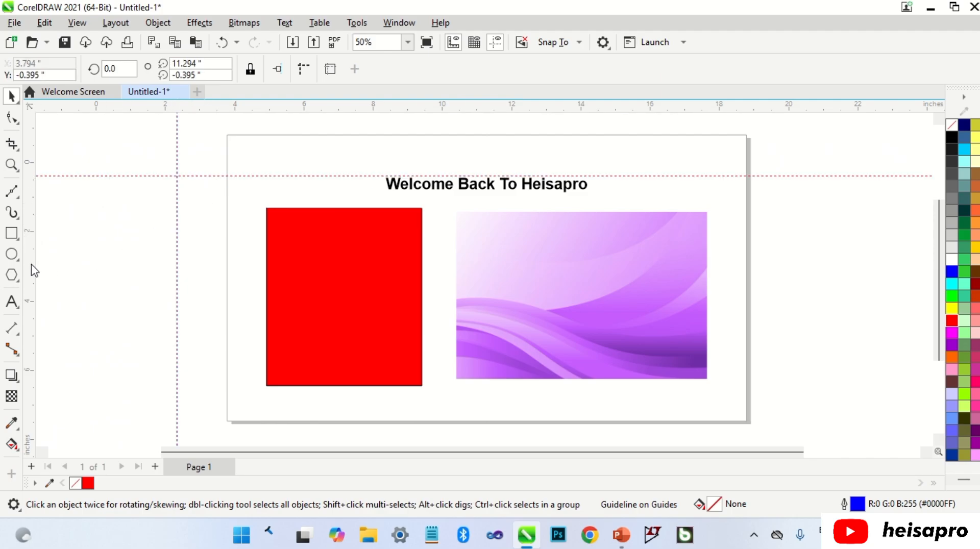
pyautogui.moveTo(32, 267); pyautogui.dragTo(723, 291)
pyautogui.rightClick(724, 293)
pyautogui.click(755, 292)
pyautogui.moveTo(685, 176)
pyautogui.mouseDown()
pyautogui.moveTo(691, 190)
pyautogui.moveTo(699, 177)
pyautogui.mouseUp()
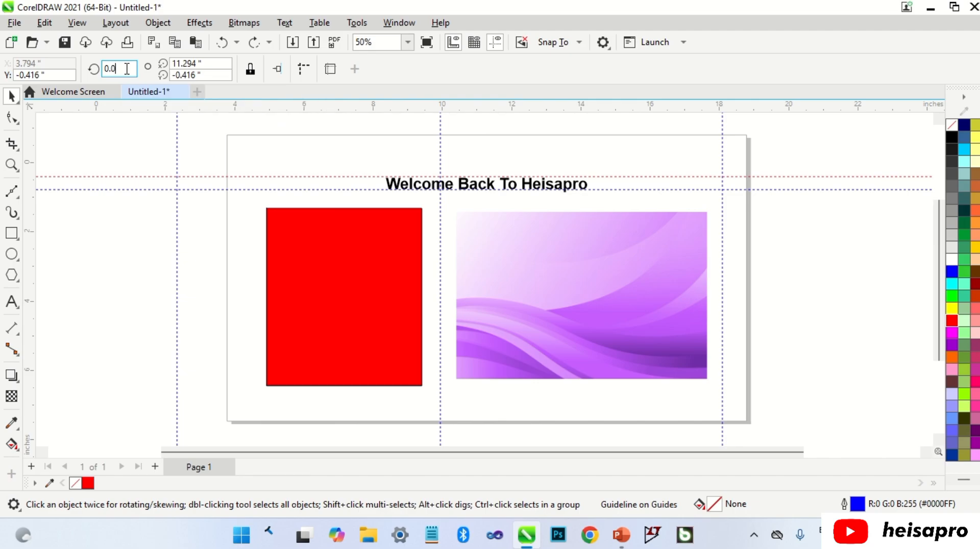
# Try rotating the upper horizontal guideline to 90 degrees, and undo the rotation
pyautogui.click(110, 68)
pyautogui.write('90')
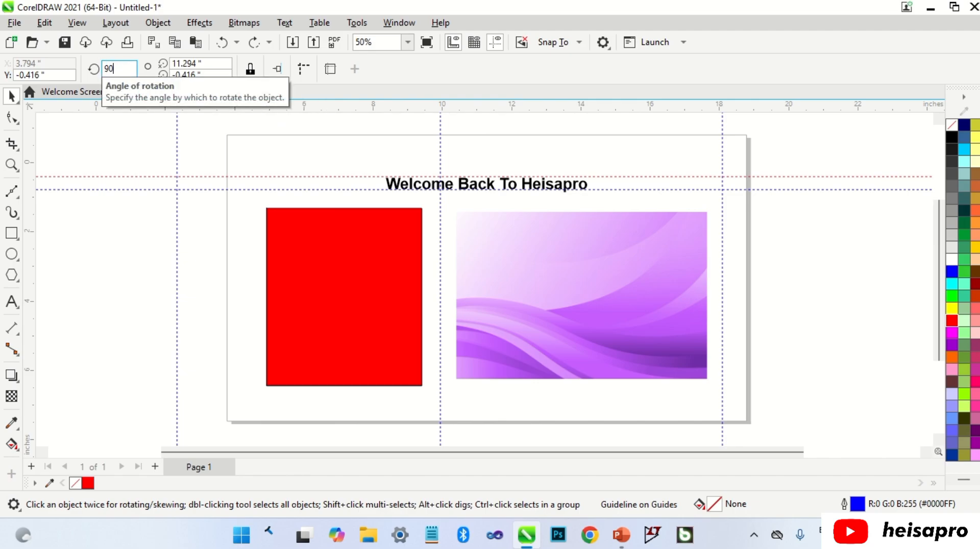
pyautogui.press('Return')
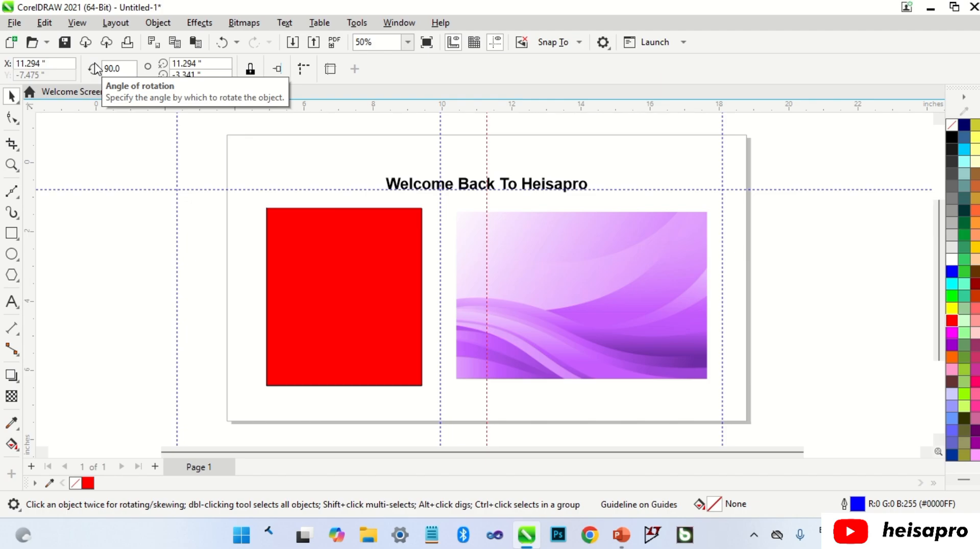
pyautogui.hotkey('ctrl', 'z')
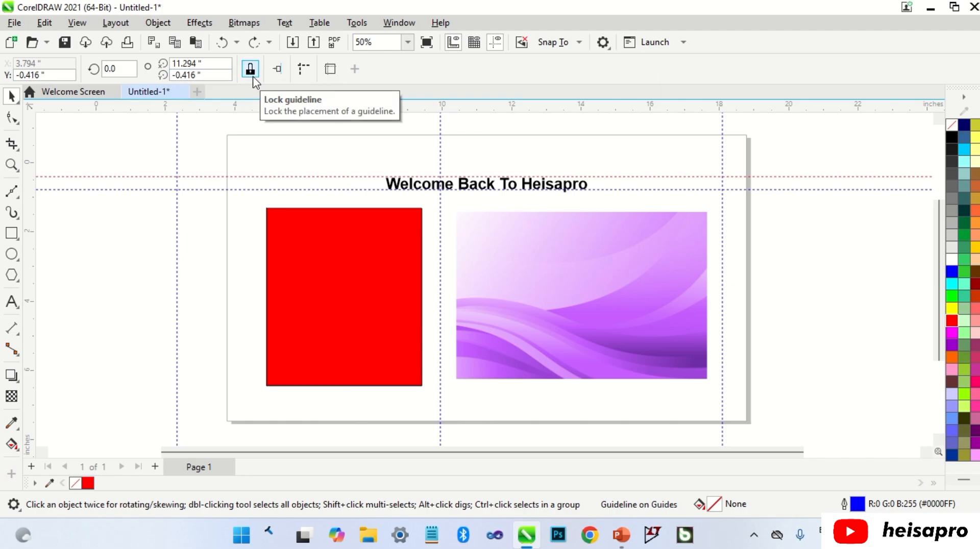
# Examine the line style, colour and type options available for guidelines, and collapse these settings
pyautogui.click(303, 72)
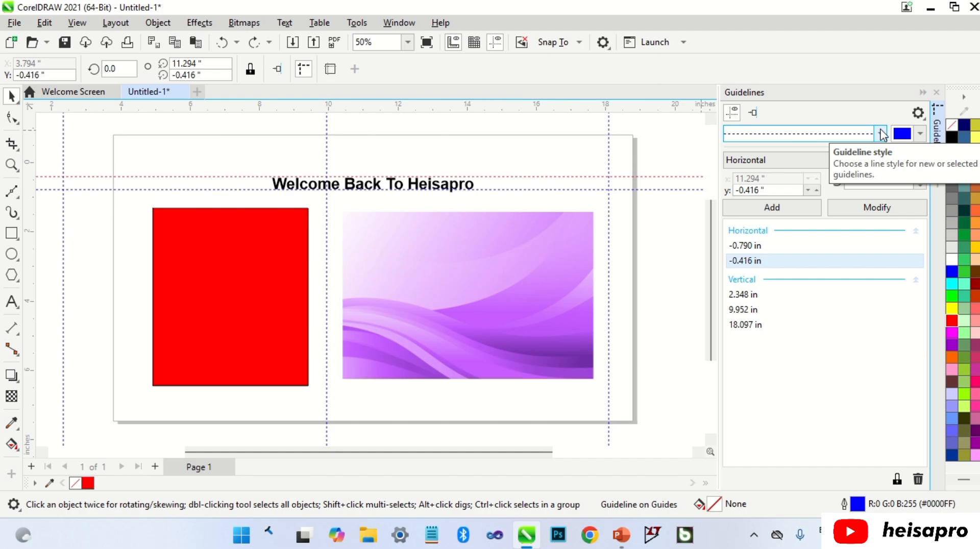
pyautogui.click(882, 134)
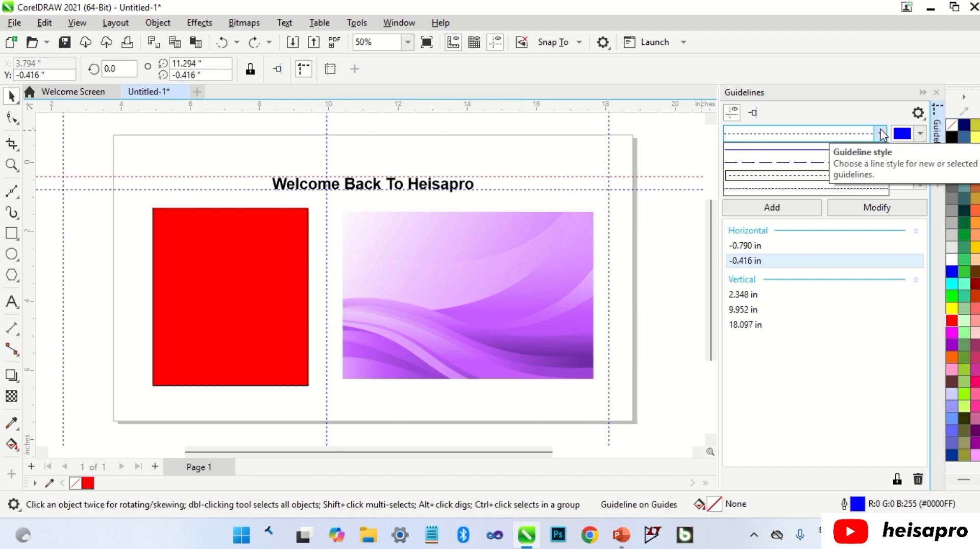
pyautogui.click(921, 135)
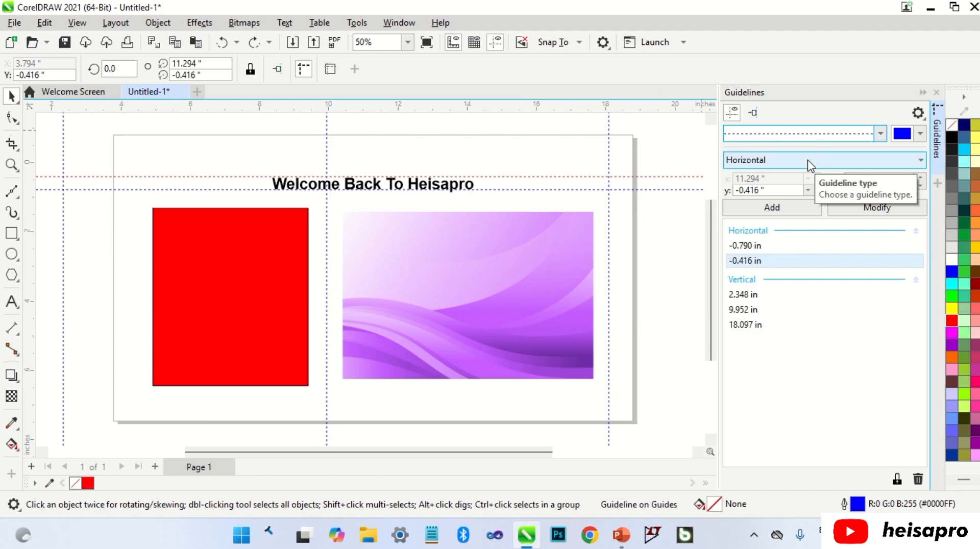
pyautogui.click(924, 94)
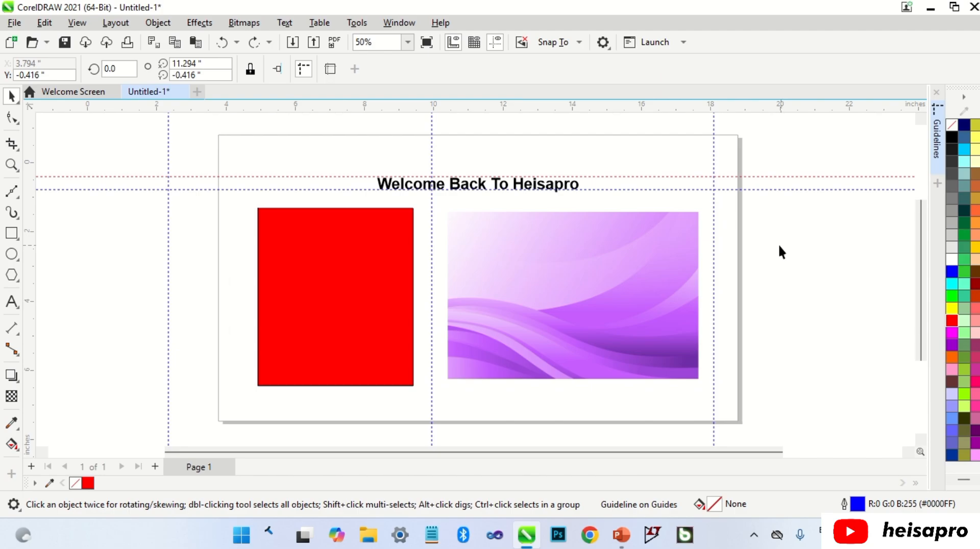
# Delete the vertical guideline near the page's right edge
pyautogui.click(714, 251)
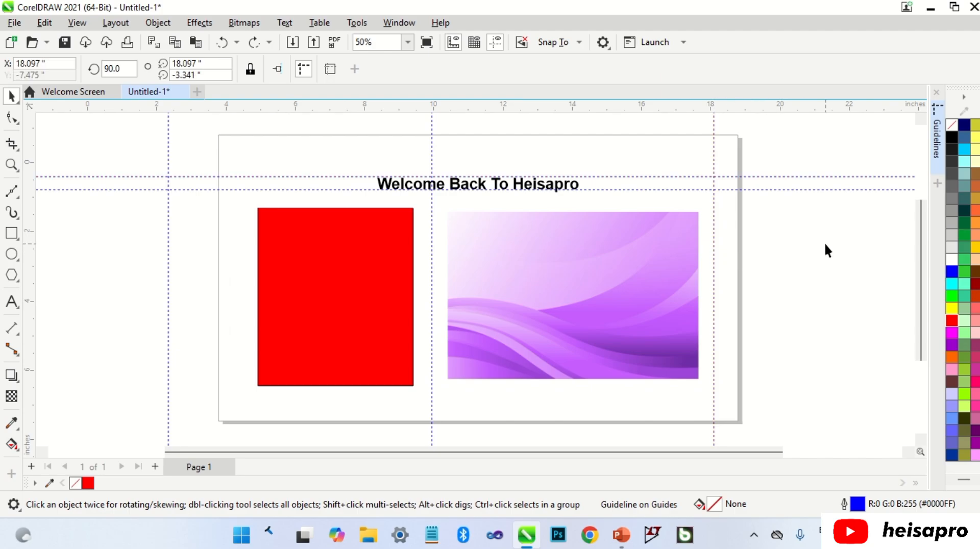
pyautogui.press('Delete')
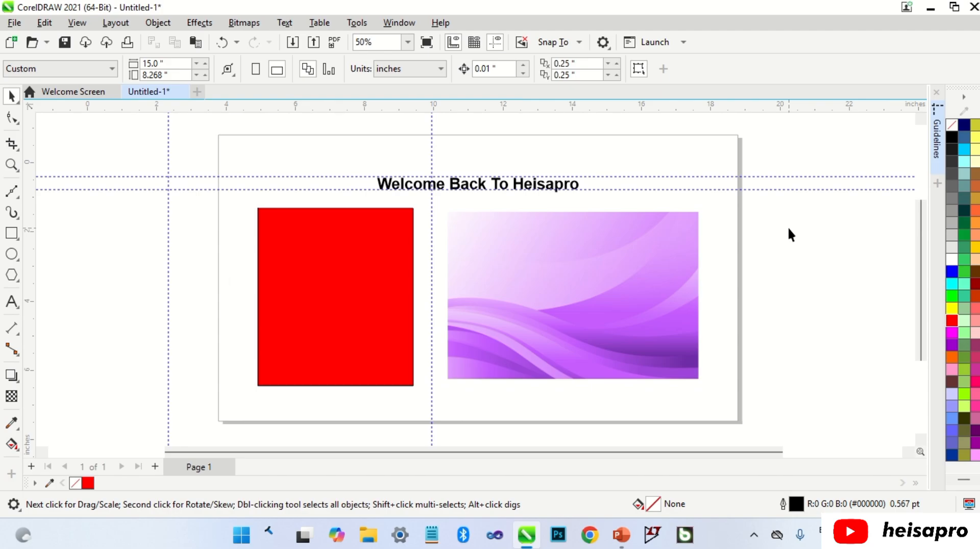
# Hide the guidelines and turn on alignment guides
pyautogui.click(75, 26)
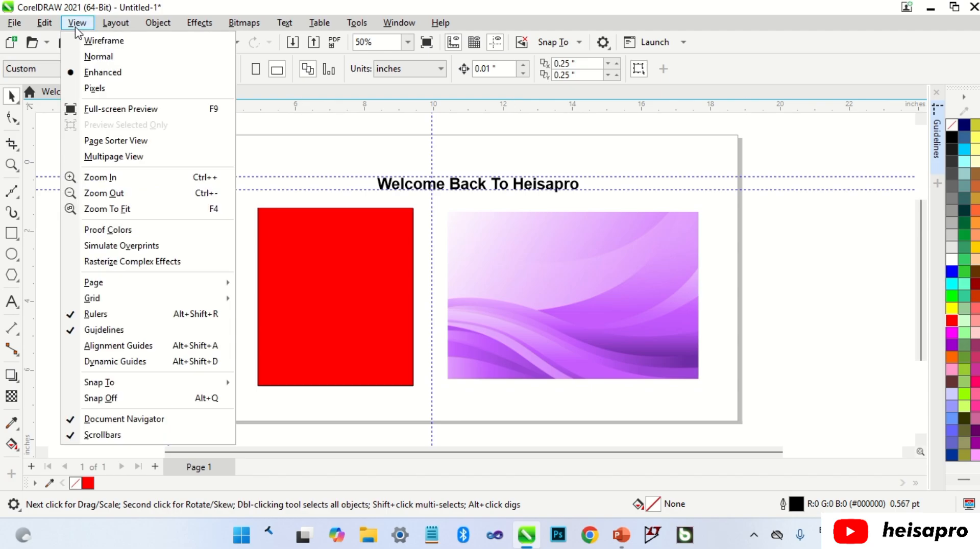
pyautogui.click(117, 331)
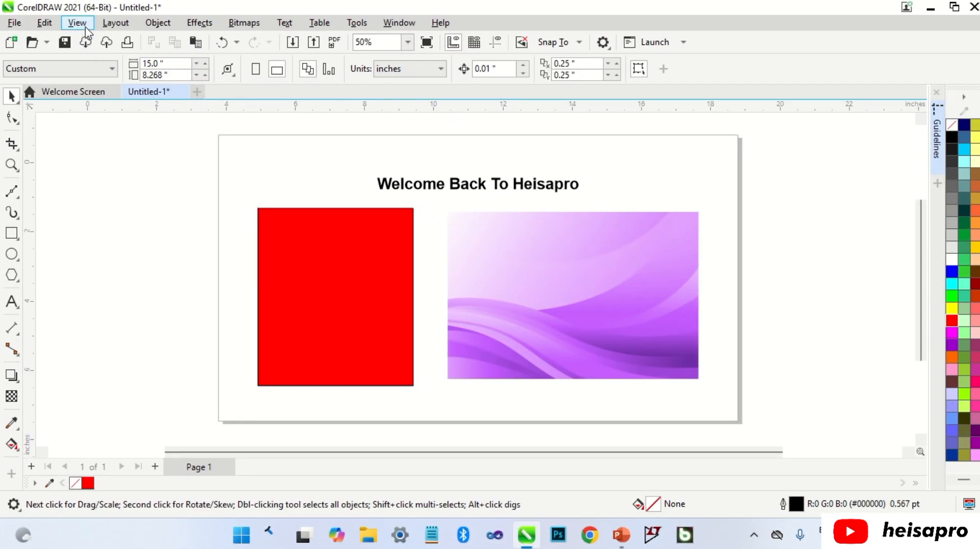
pyautogui.click(81, 25)
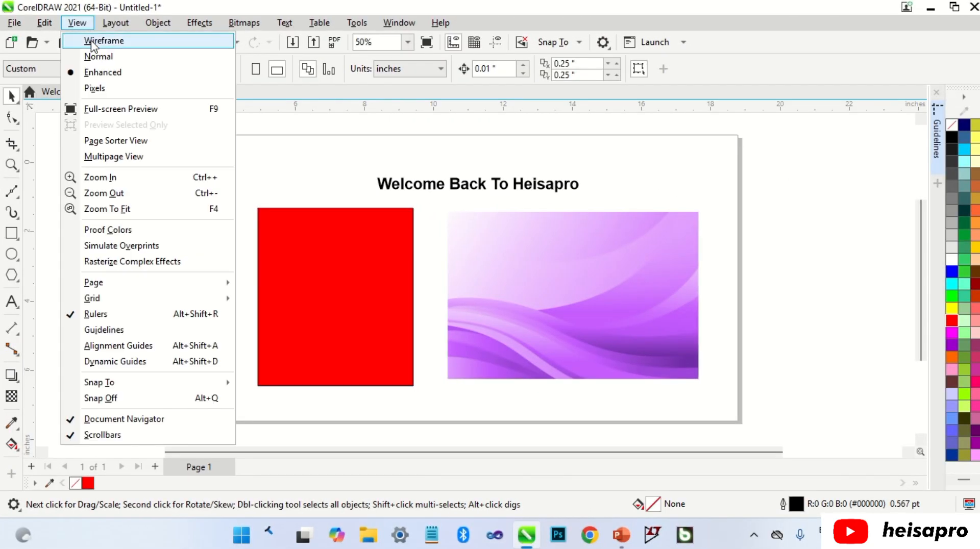
pyautogui.click(135, 347)
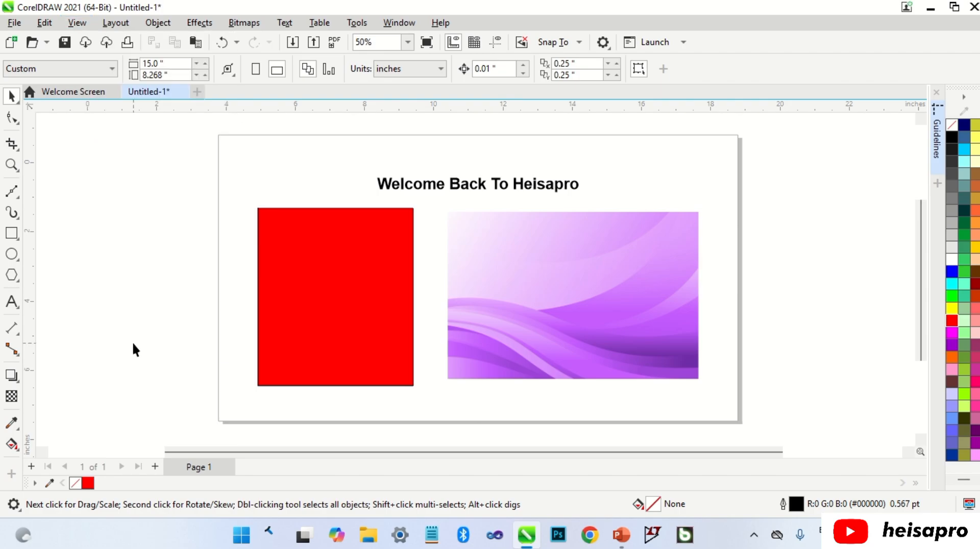
# Draw a closed five-sided shape about 6.84 by 2.39 inches beside the page's right edge with the Bézier tool
pyautogui.click(11, 193)
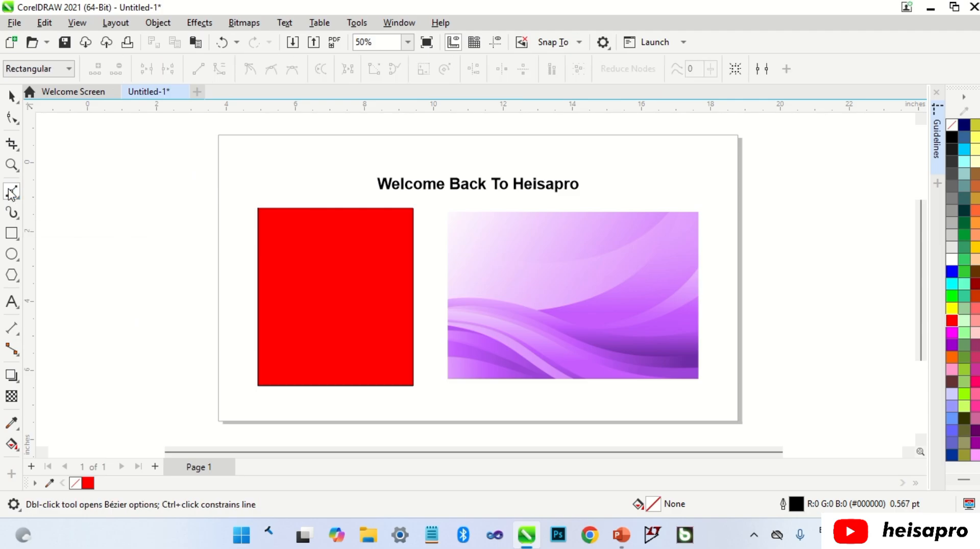
pyautogui.moveTo(298, 459); pyautogui.dragTo(407, 464)
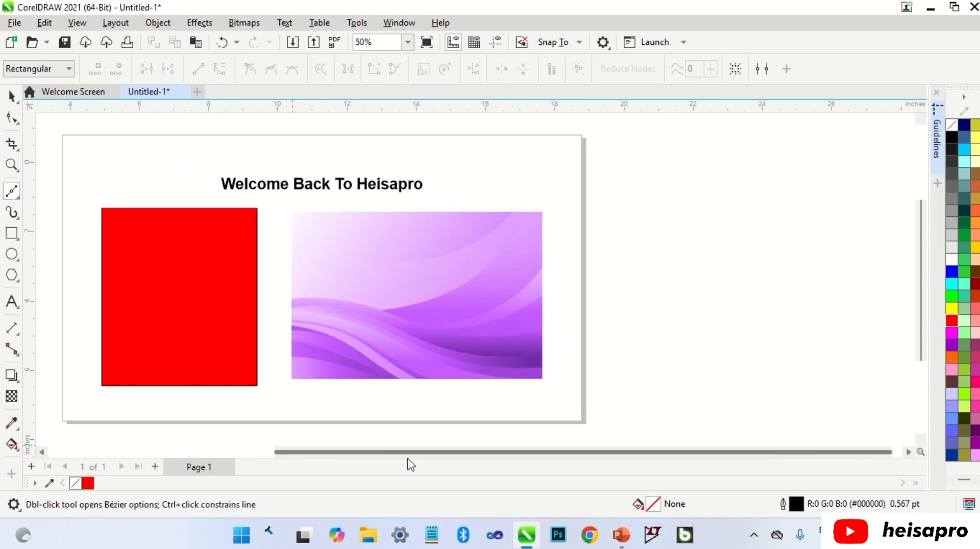
pyautogui.click(628, 258)
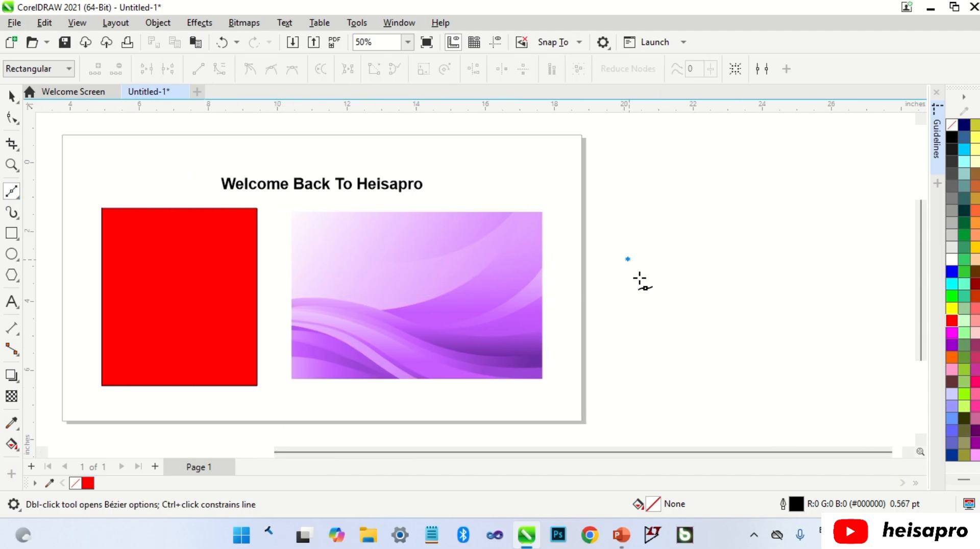
pyautogui.click(692, 341)
pyautogui.click(835, 341)
pyautogui.click(864, 286)
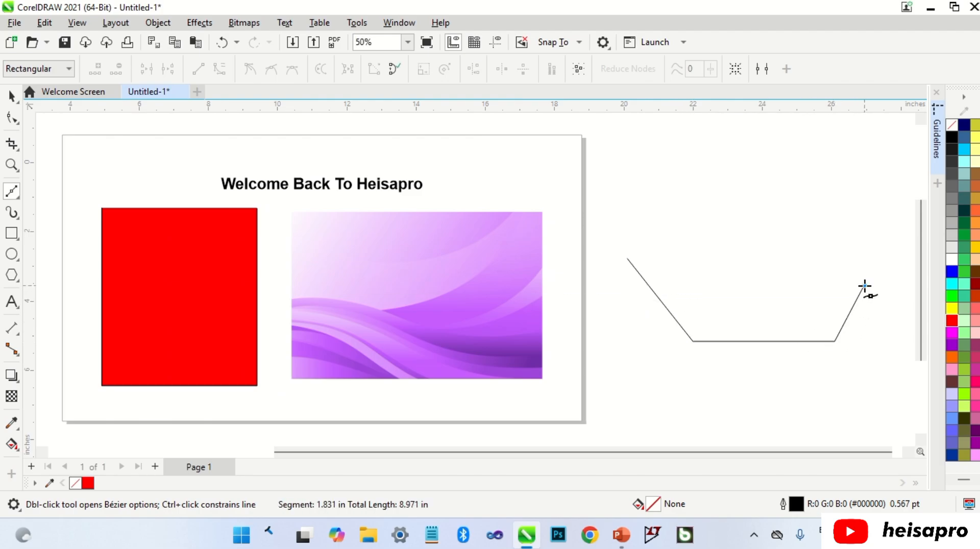
pyautogui.click(790, 259)
pyautogui.click(629, 259)
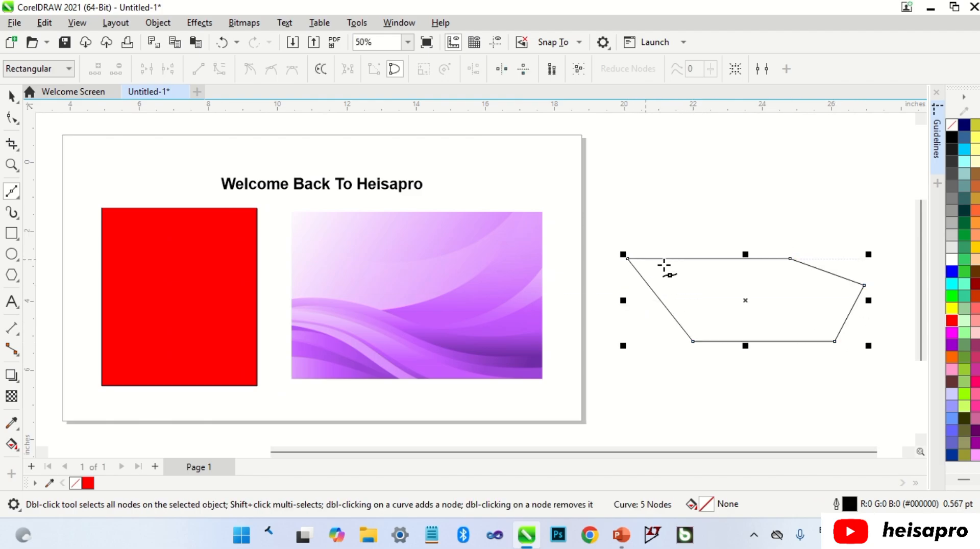
# Move the five-sided shape up and down to test the alignment guides, and delete it
pyautogui.press('space')
pyautogui.moveTo(760, 315); pyautogui.dragTo(761, 284)
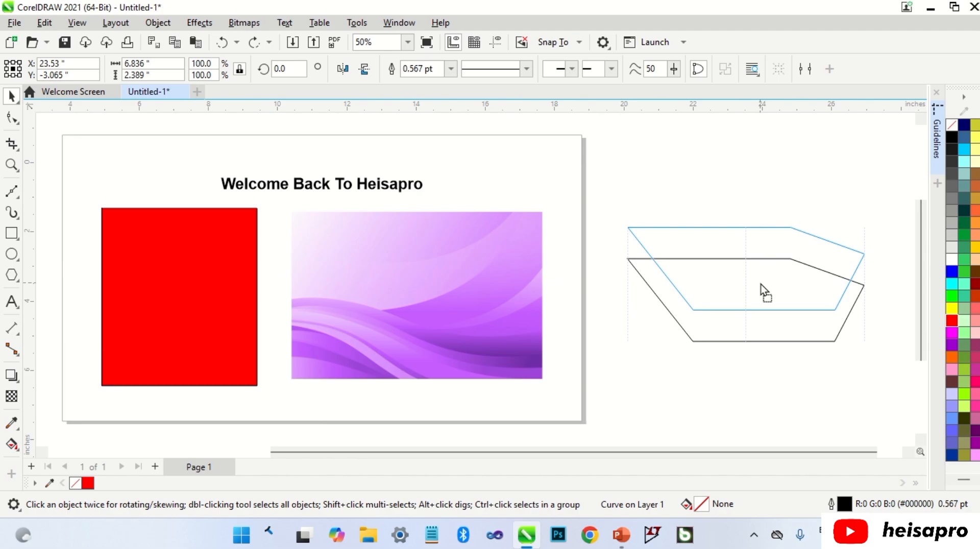
pyautogui.moveTo(761, 284); pyautogui.dragTo(755, 358)
pyautogui.press('Delete')
# Turn on dynamic guides and draw a closed four-sided Bézier shape about 4.11 by 4.33 inches beside the page's right edge
pyautogui.click(75, 26)
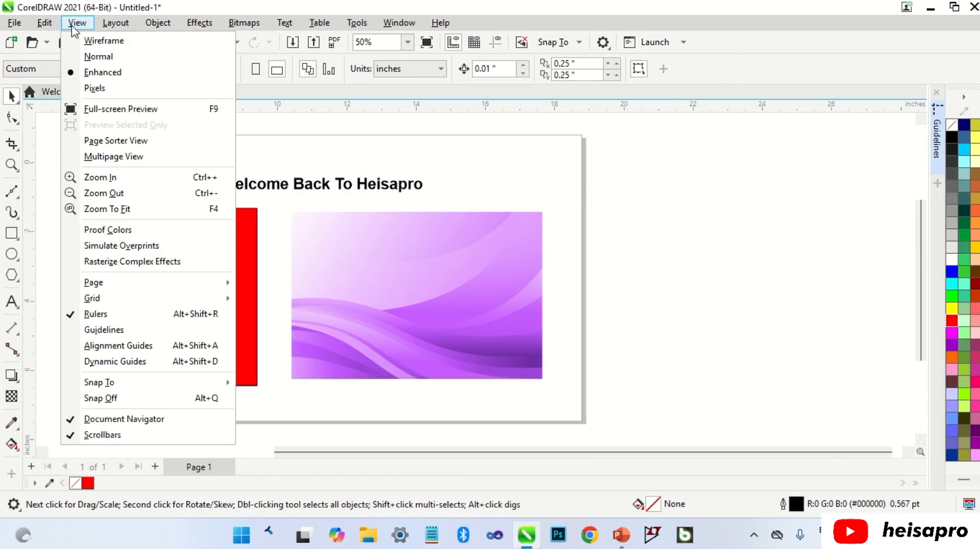
pyautogui.click(122, 362)
pyautogui.click(12, 191)
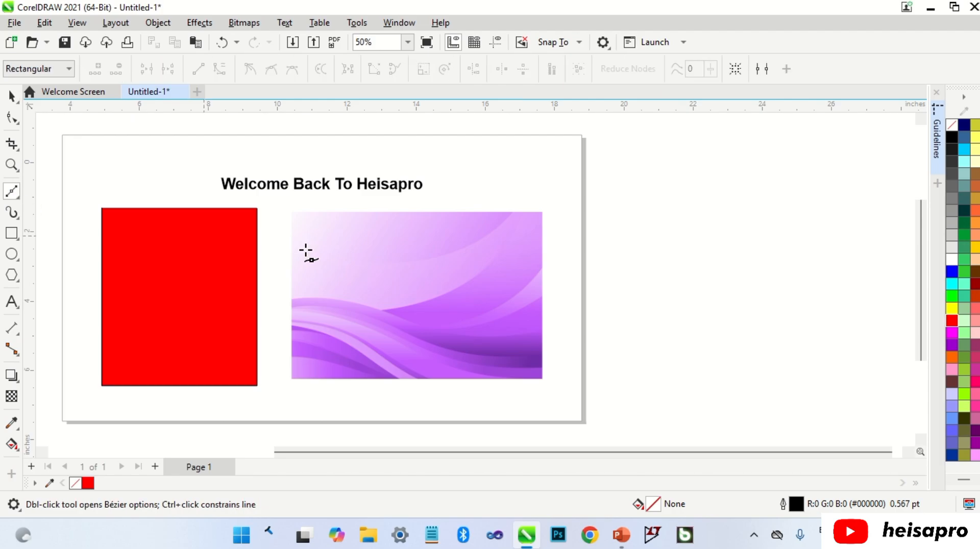
pyautogui.click(689, 237)
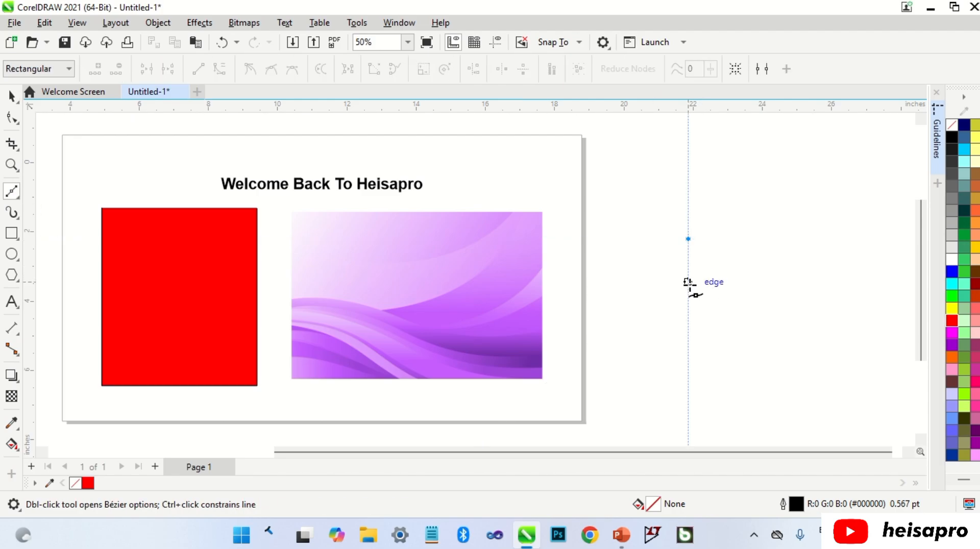
pyautogui.click(688, 354)
pyautogui.click(830, 287)
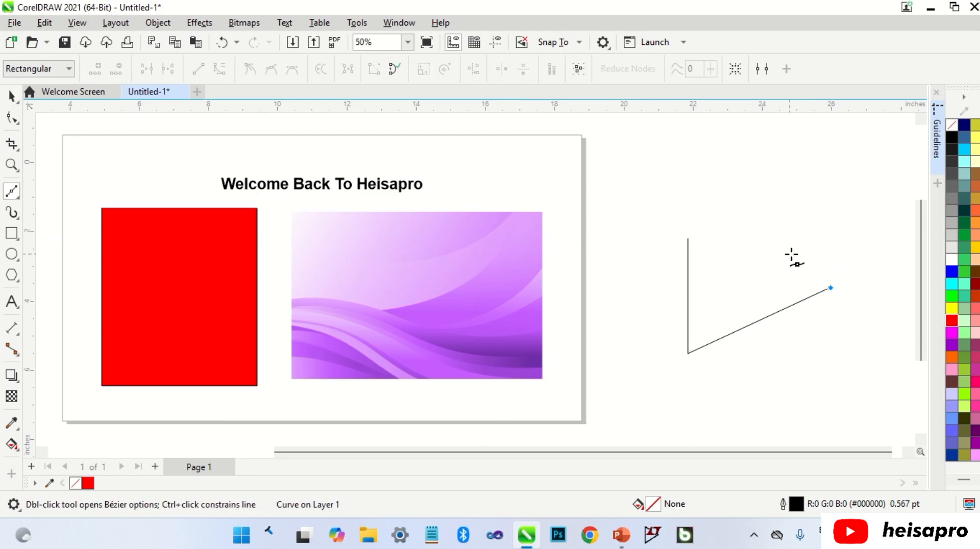
pyautogui.click(747, 204)
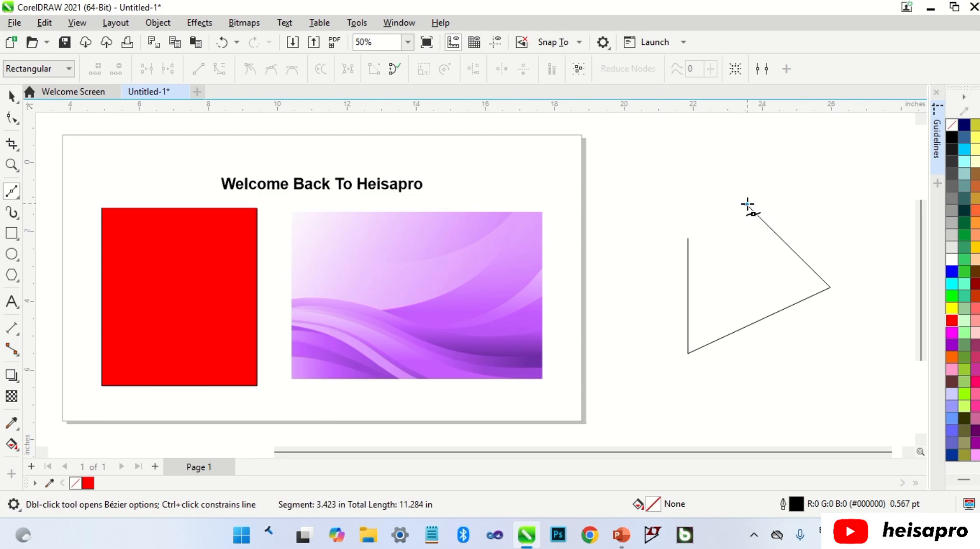
pyautogui.click(689, 239)
# Move the four-sided shape about 0.6 inches straight down with the dynamic guides active
pyautogui.press('space')
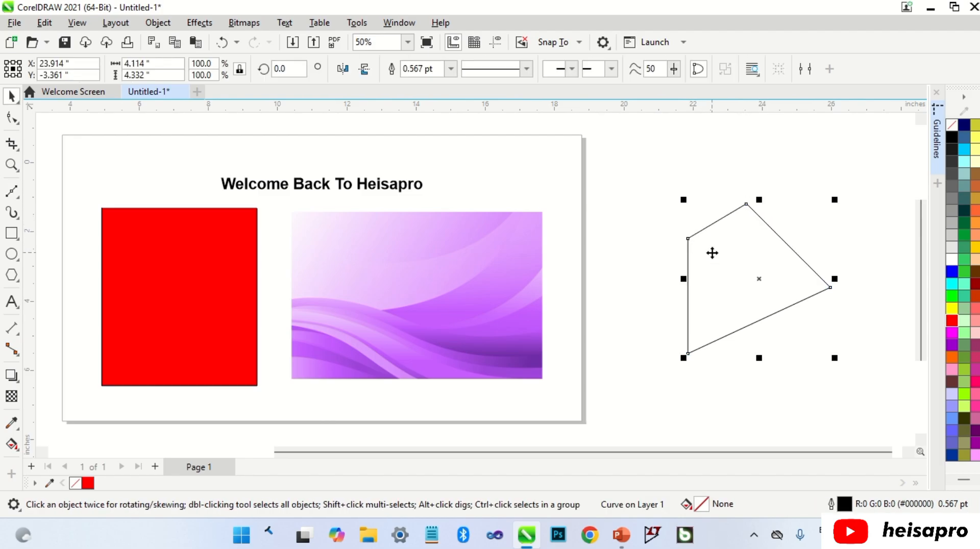
pyautogui.moveTo(774, 262); pyautogui.dragTo(838, 284)
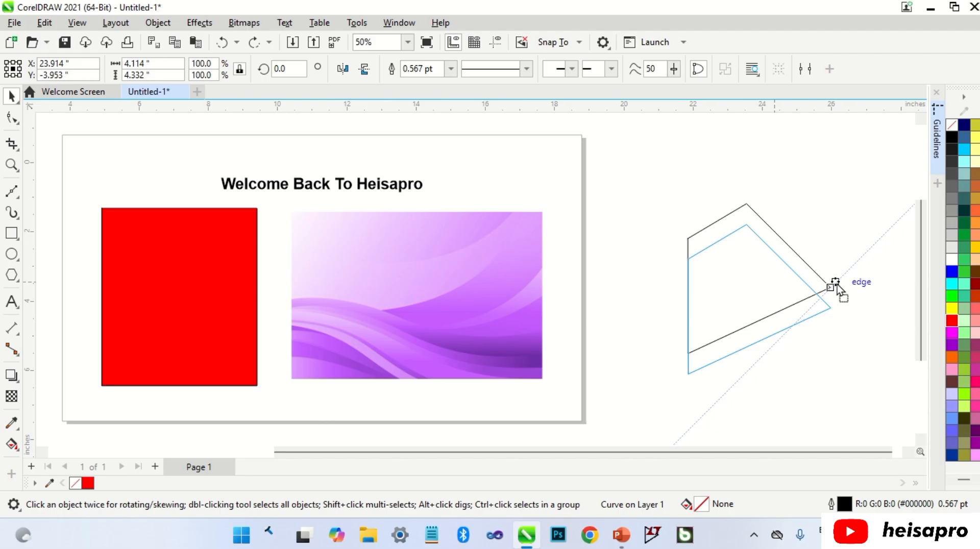
pyautogui.moveTo(837, 284); pyautogui.dragTo(836, 281)
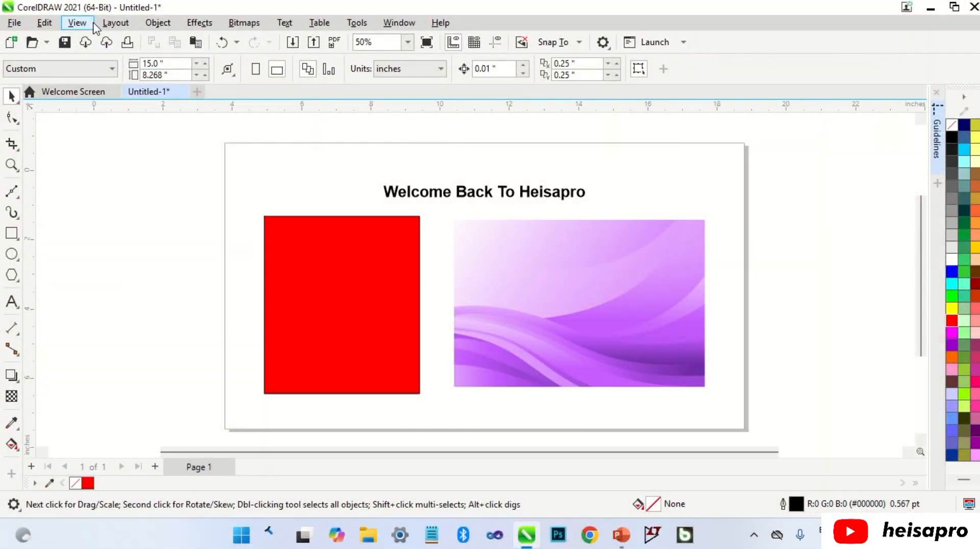
# Enable snapping to the document grid and display the document grid
pyautogui.click(81, 23)
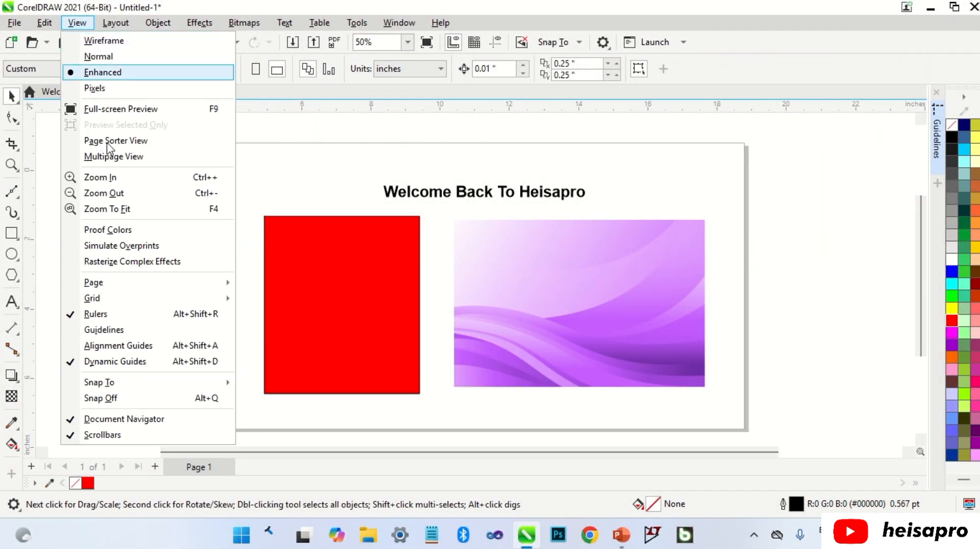
pyautogui.moveTo(126, 389)
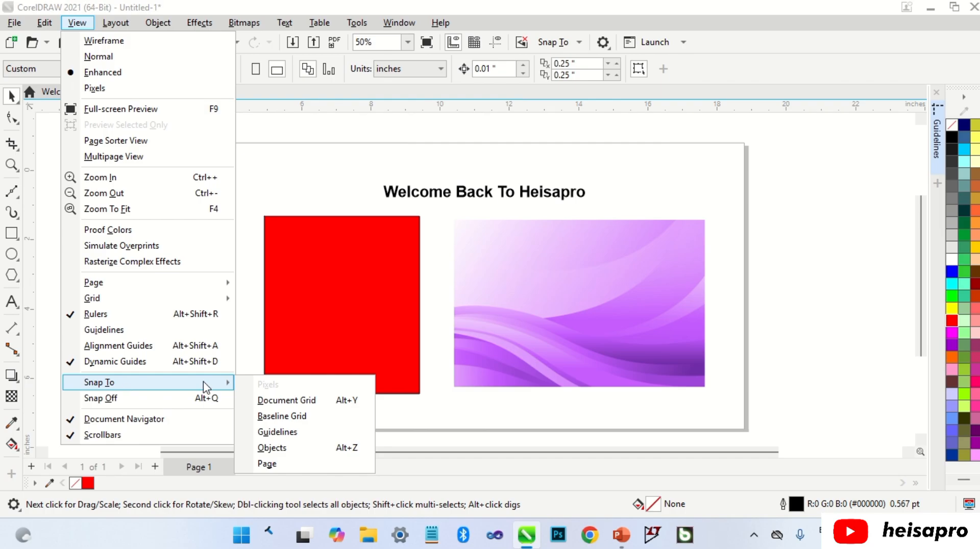
pyautogui.click(264, 402)
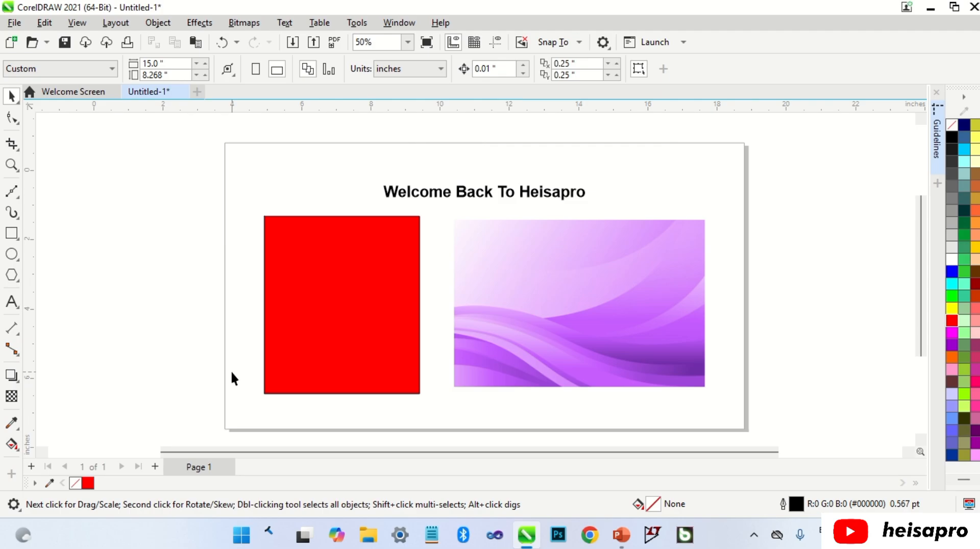
pyautogui.click(77, 23)
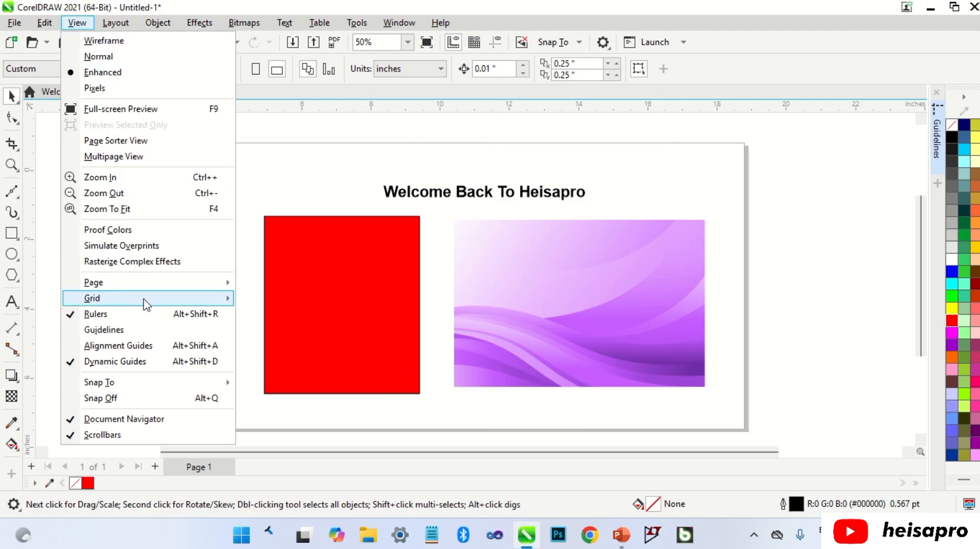
pyautogui.moveTo(144, 299)
pyautogui.click(257, 302)
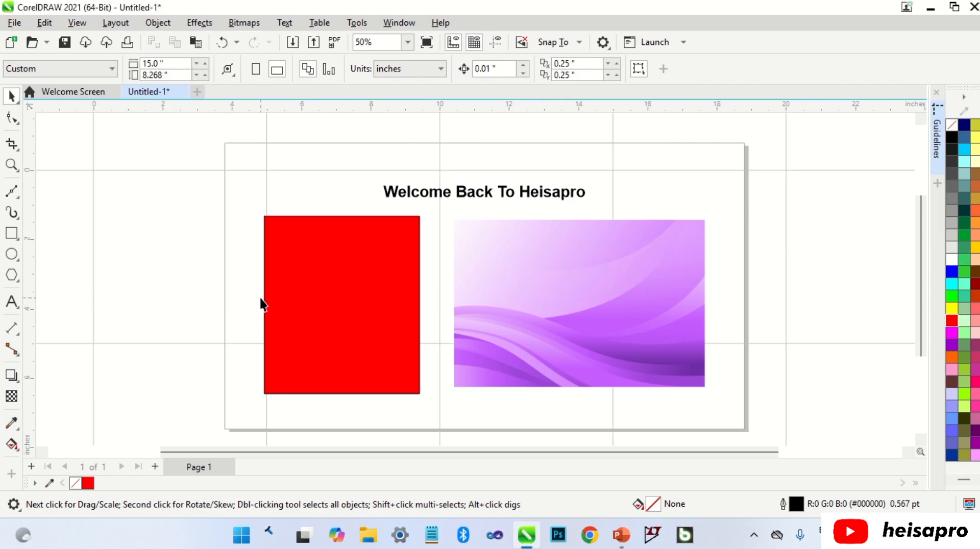
# Draw a rectangle about 3.68 by 3.70 inches in the empty area beyond the page's right edge
pyautogui.scroll(-2, 210, 262)
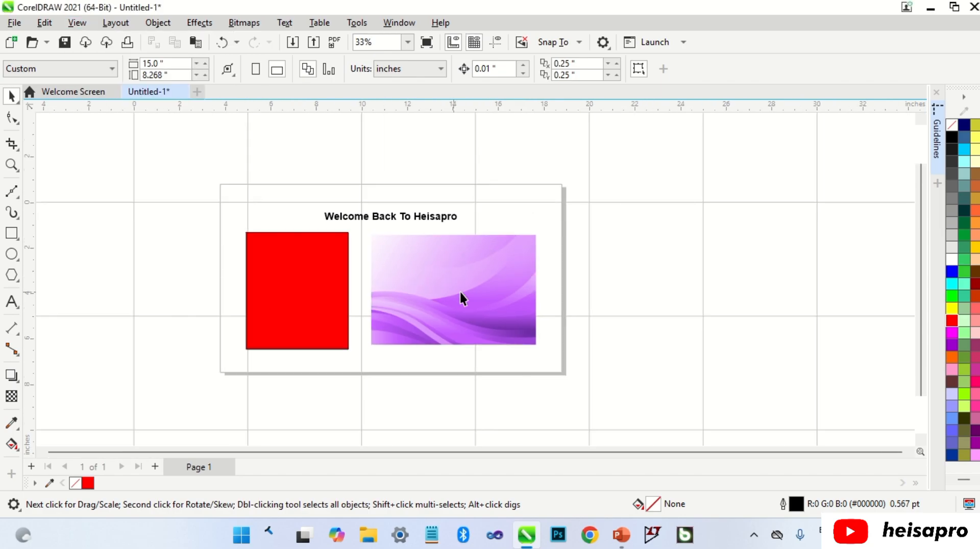
pyautogui.scroll(1, 758, 268)
pyautogui.click(12, 233)
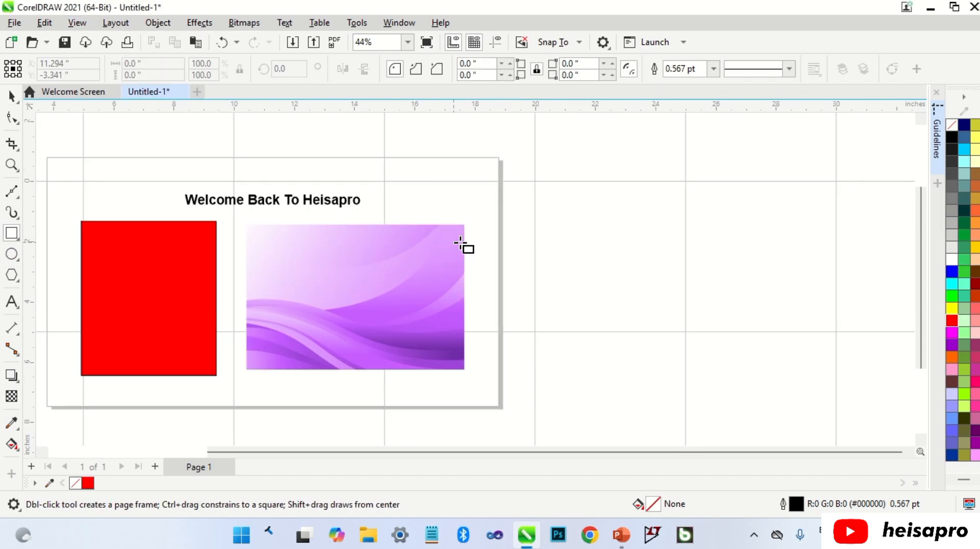
pyautogui.moveTo(558, 205); pyautogui.dragTo(669, 316)
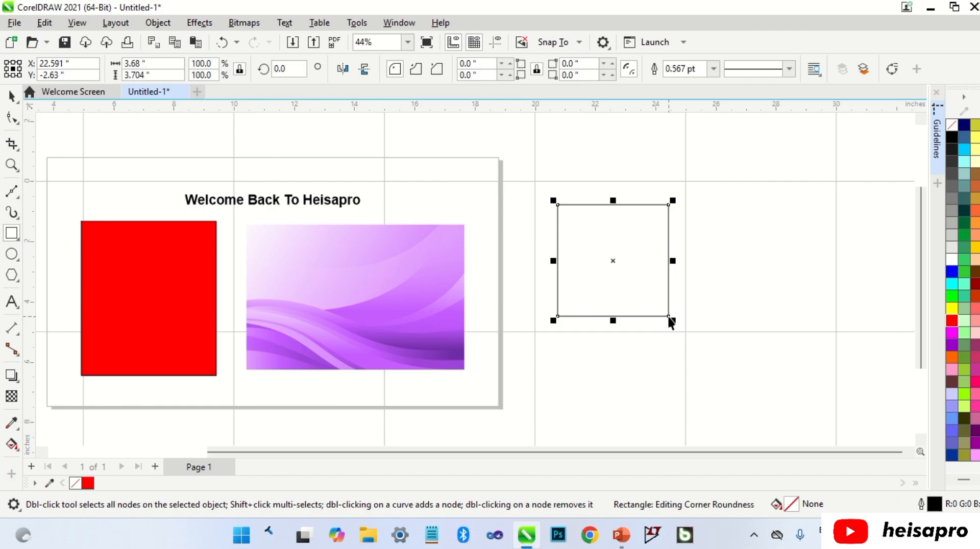
# Enlarge the rectangle from its upper-left corner to the nearest grid intersection, to about 4.43 by 4.46 inches
pyautogui.press('space')
pyautogui.moveTo(553, 201); pyautogui.dragTo(531, 175)
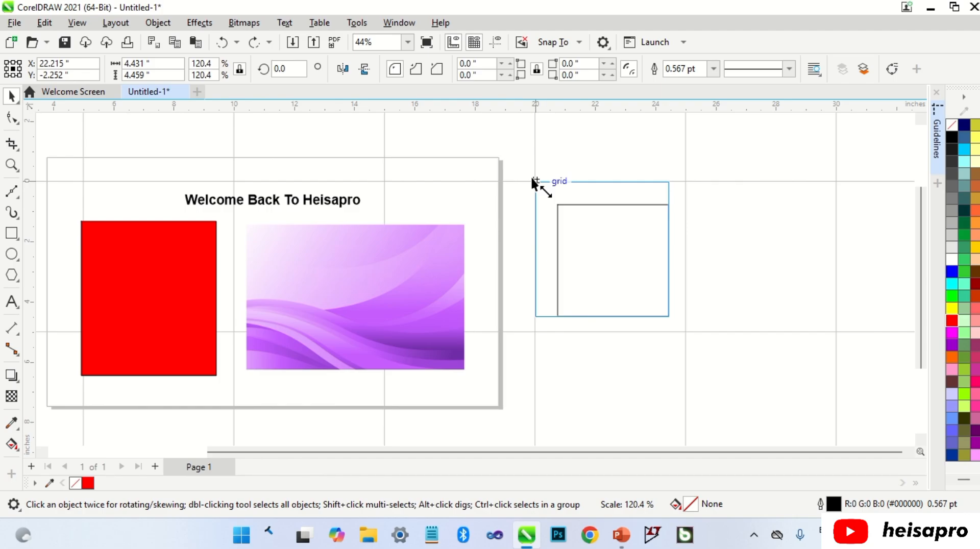
pyautogui.moveTo(531, 176); pyautogui.dragTo(531, 176)
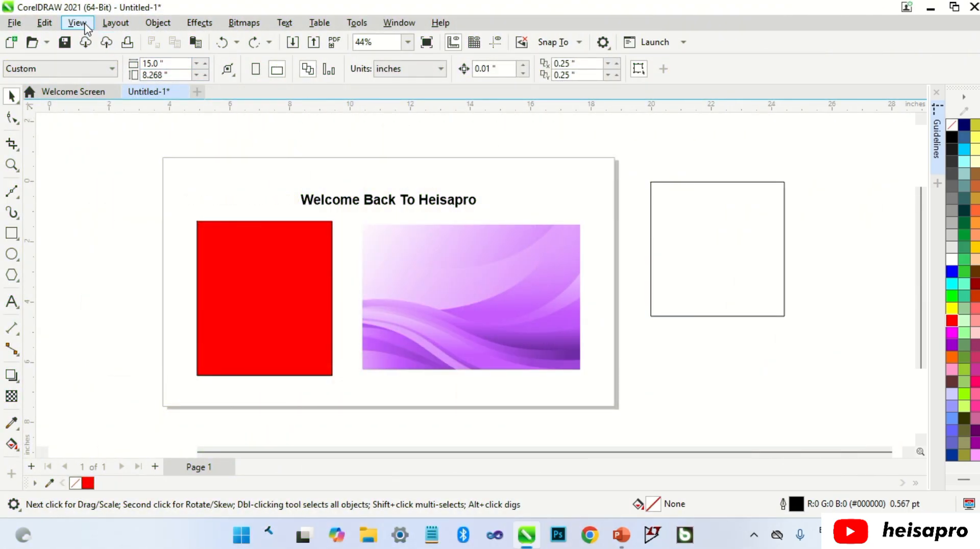
# Enable snapping to the baseline grid and display the baseline grid
pyautogui.click(83, 24)
pyautogui.moveTo(199, 388)
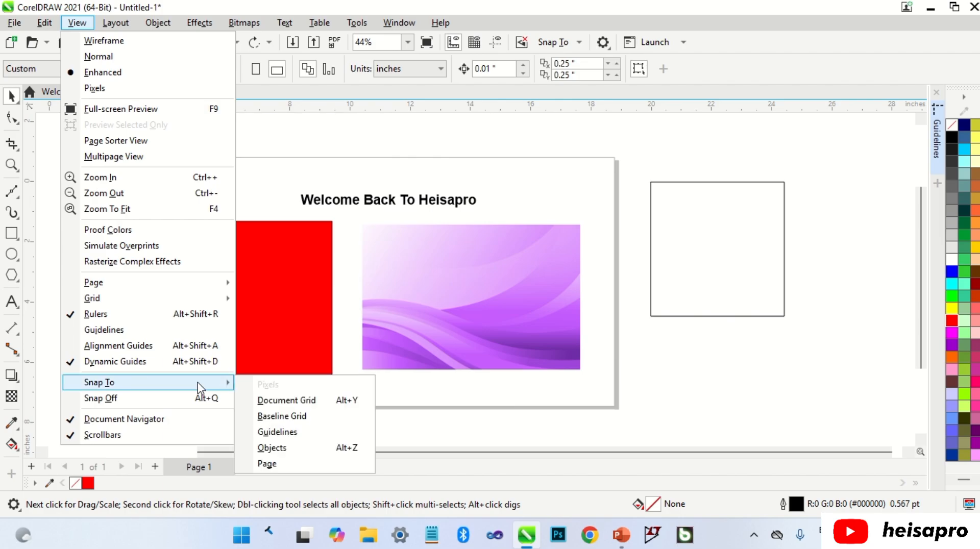
pyautogui.click(278, 418)
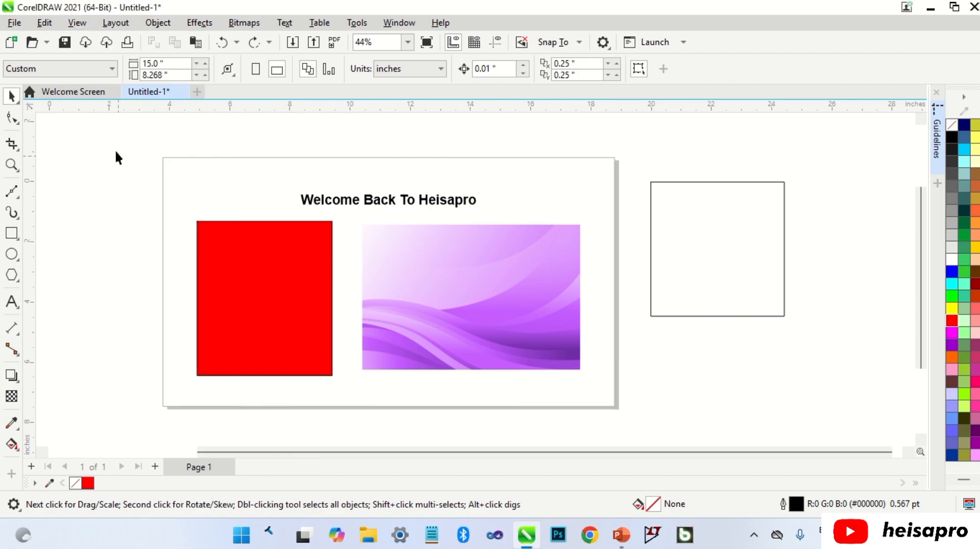
pyautogui.click(77, 23)
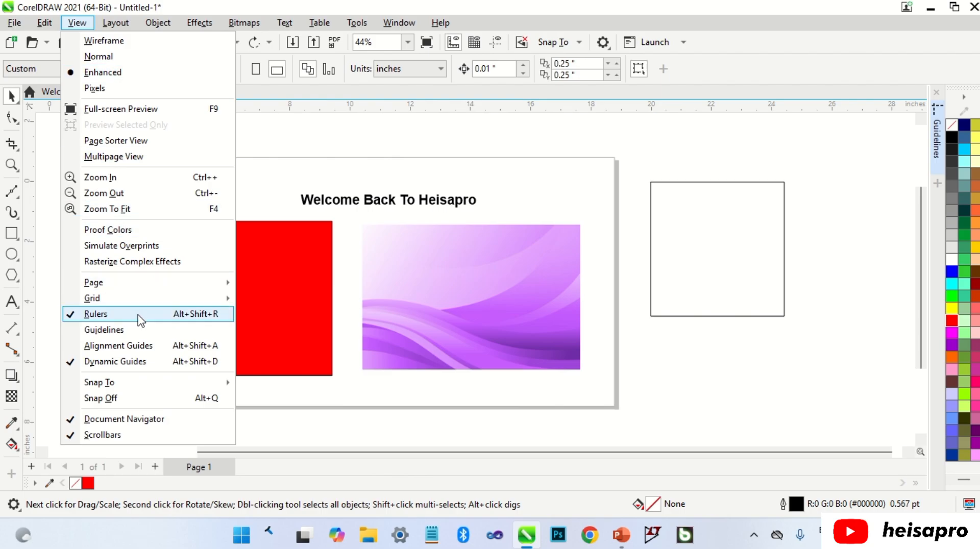
pyautogui.moveTo(160, 300)
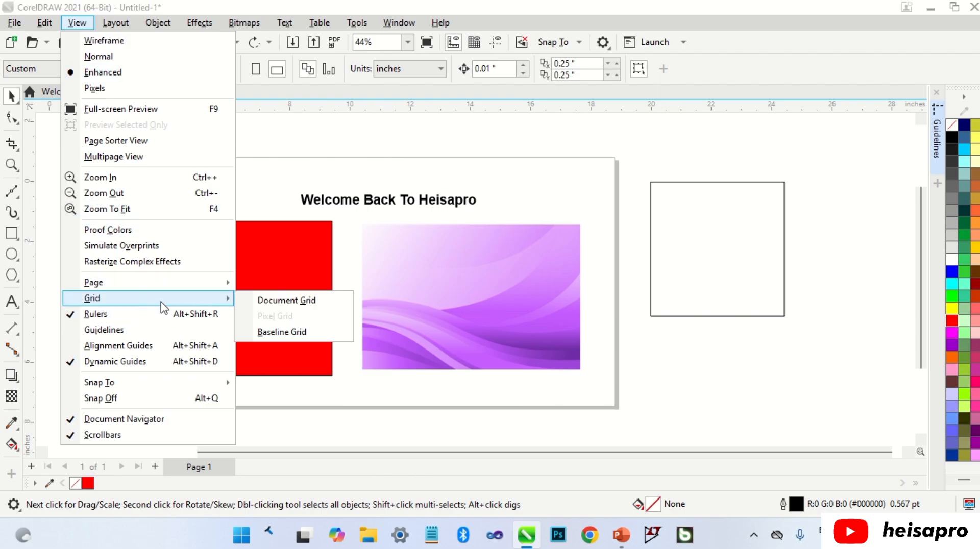
pyautogui.click(271, 333)
# Move the rectangle onto the page's upper-right area and reduce it to a flat, narrower strip on the baseline grid
pyautogui.click(716, 197)
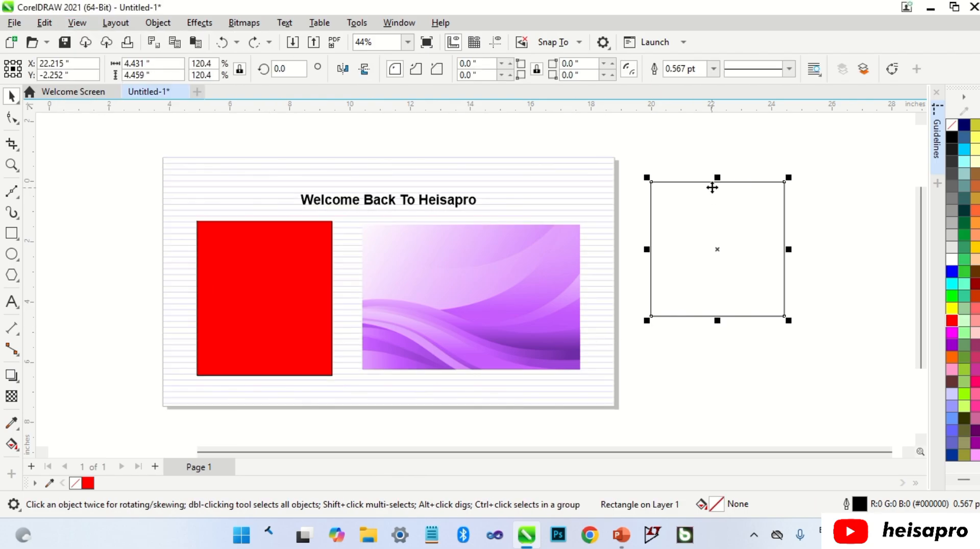
pyautogui.moveTo(713, 182); pyautogui.dragTo(560, 184)
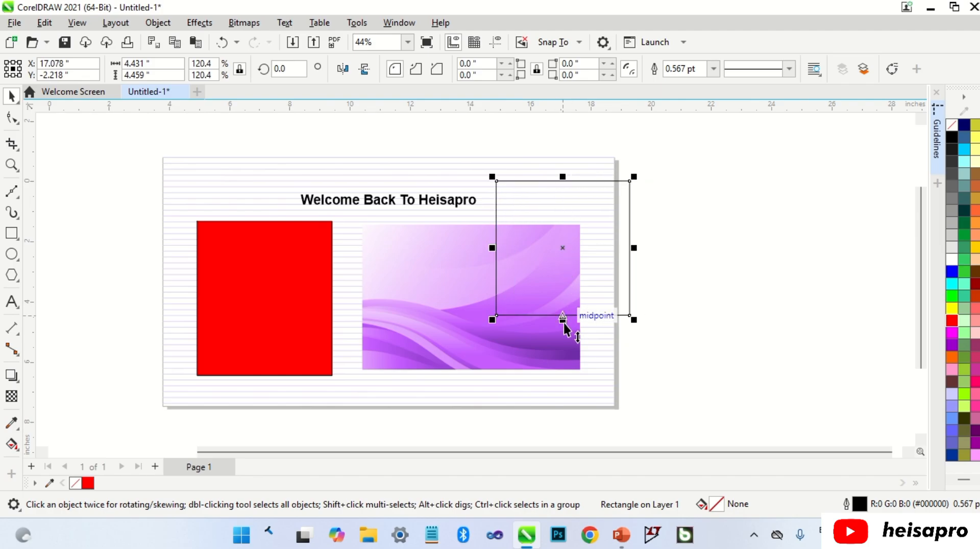
pyautogui.moveTo(562, 320); pyautogui.dragTo(537, 209)
pyautogui.moveTo(634, 194); pyautogui.dragTo(600, 195)
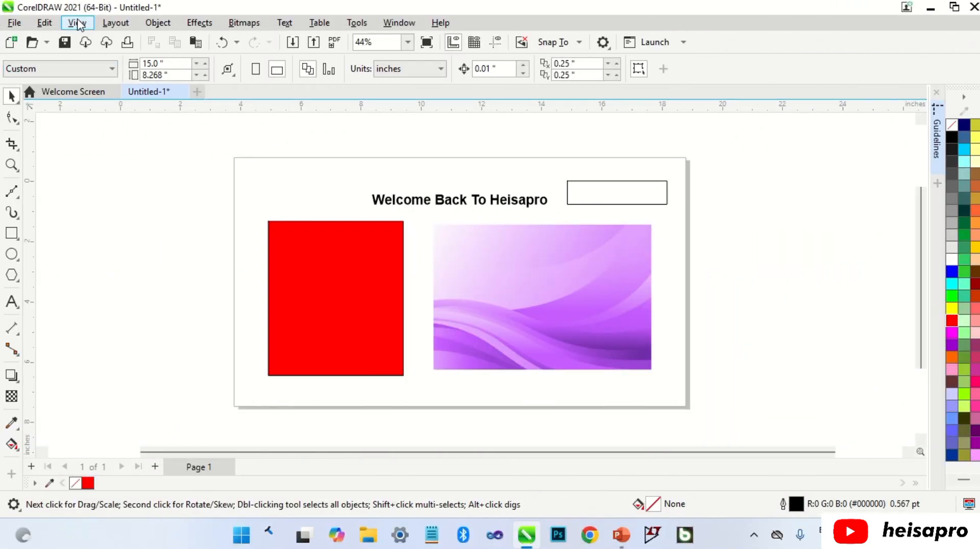
# Enable snapping to guidelines and turn on the display of guidelines
pyautogui.click(77, 23)
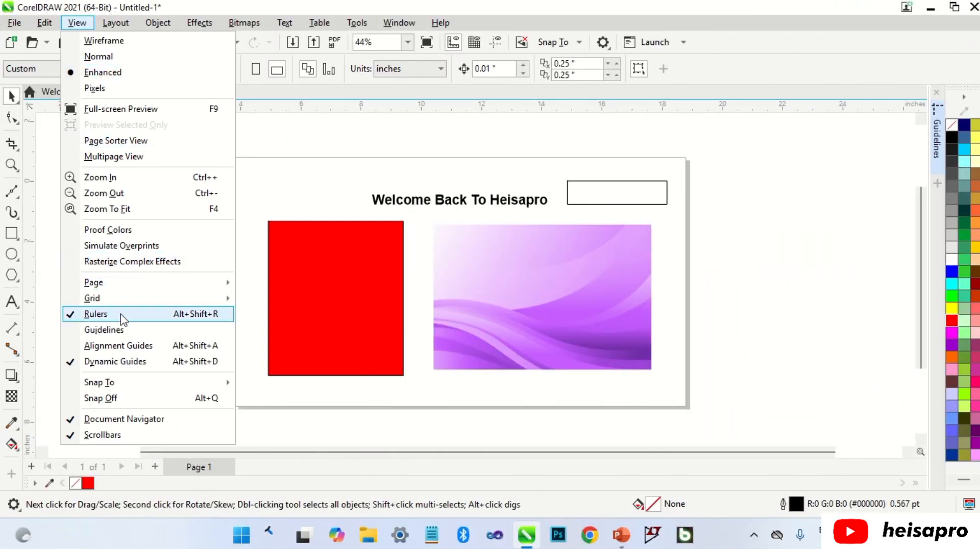
pyautogui.moveTo(138, 384)
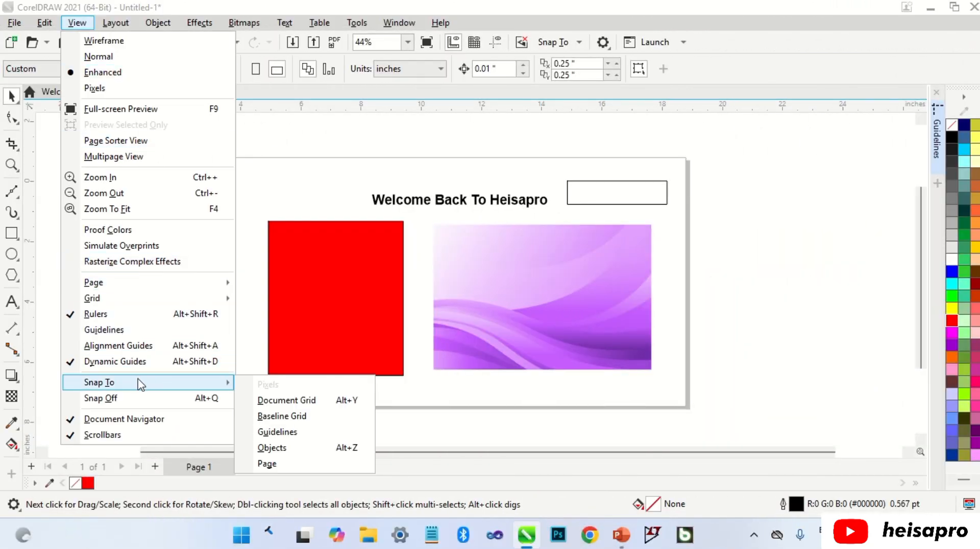
pyautogui.click(287, 432)
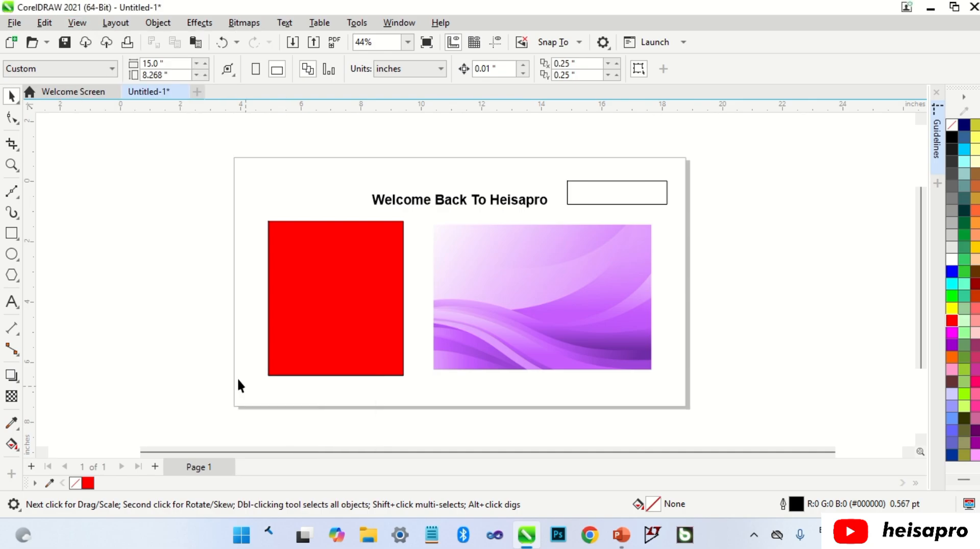
pyautogui.click(86, 26)
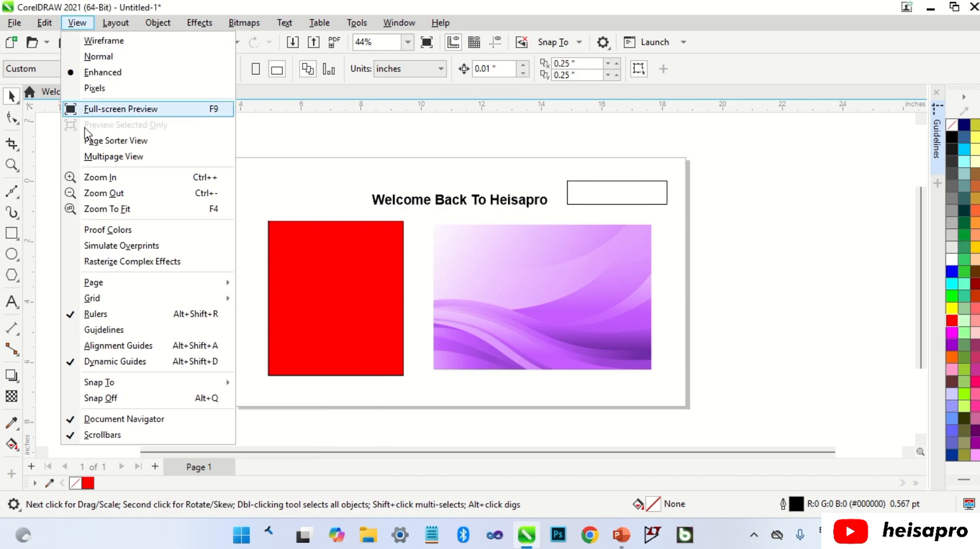
pyautogui.click(130, 331)
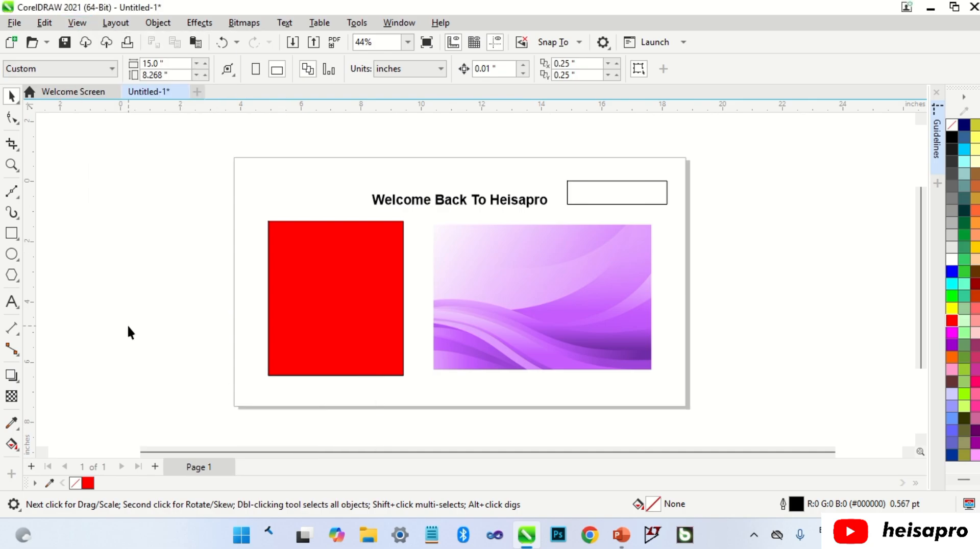
# Place two vertical guidelines in the empty area beside the page and two horizontal guidelines crossing the page
pyautogui.moveTo(30, 265); pyautogui.dragTo(83, 271)
pyautogui.moveTo(29, 245); pyautogui.dragTo(214, 255)
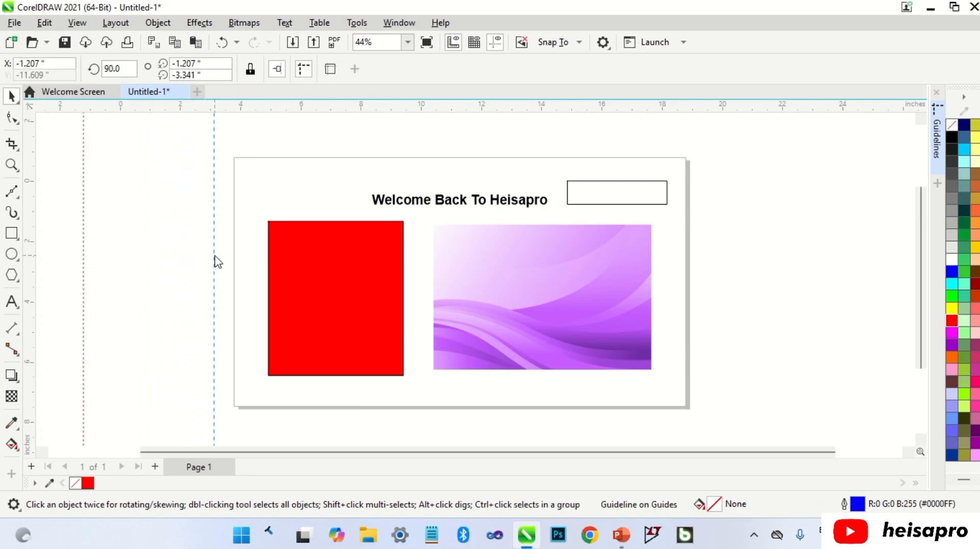
pyautogui.rightClick(214, 256)
pyautogui.moveTo(180, 107); pyautogui.dragTo(173, 319)
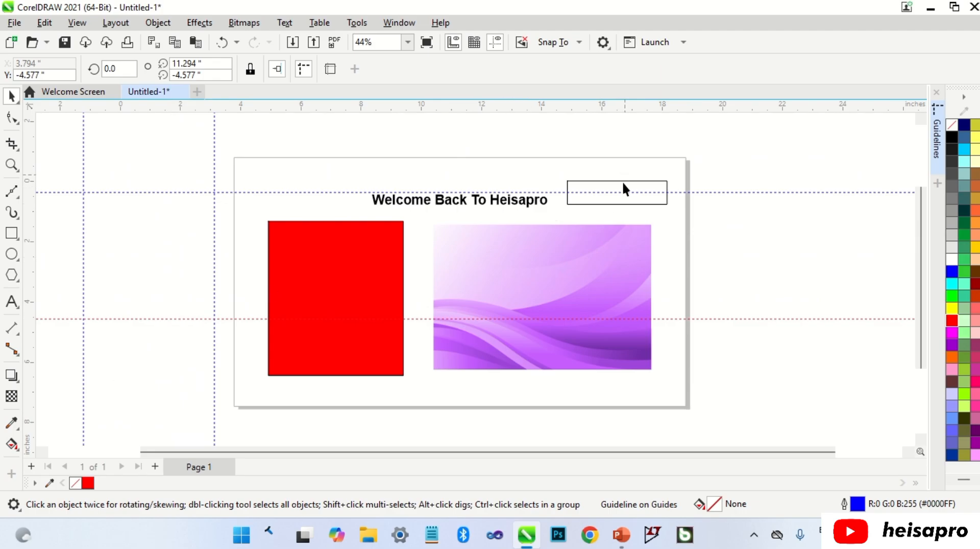
# Move the small rectangle into the area framed by the four guidelines and stretch its edges to snap onto them
pyautogui.moveTo(564, 451); pyautogui.dragTo(475, 451)
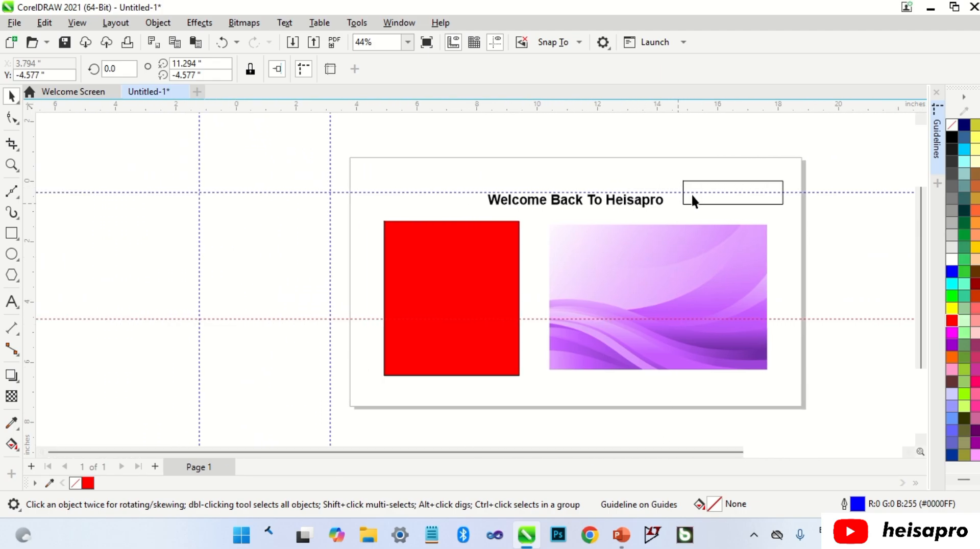
pyautogui.moveTo(690, 198); pyautogui.dragTo(282, 192)
pyautogui.moveTo(226, 221); pyautogui.dragTo(196, 227)
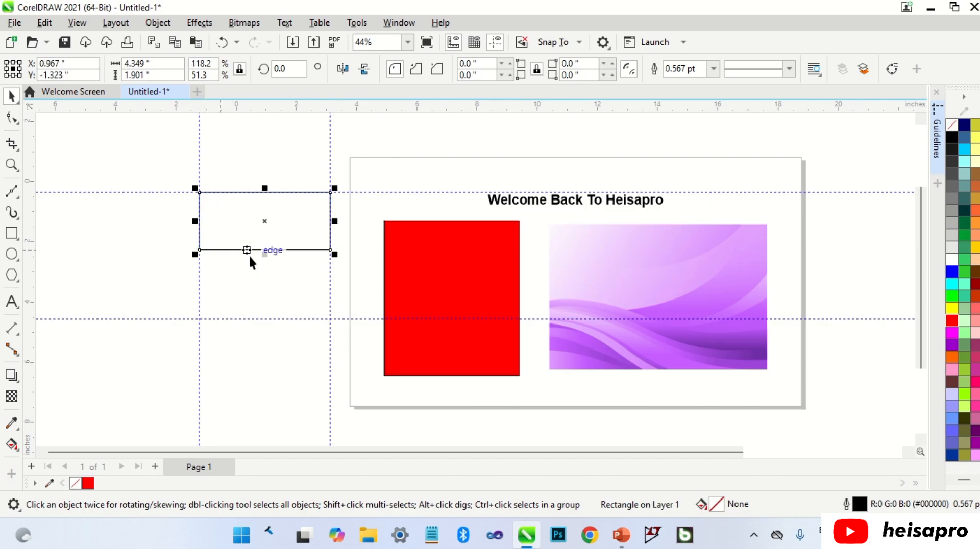
pyautogui.moveTo(265, 251); pyautogui.dragTo(267, 318)
pyautogui.click(361, 244)
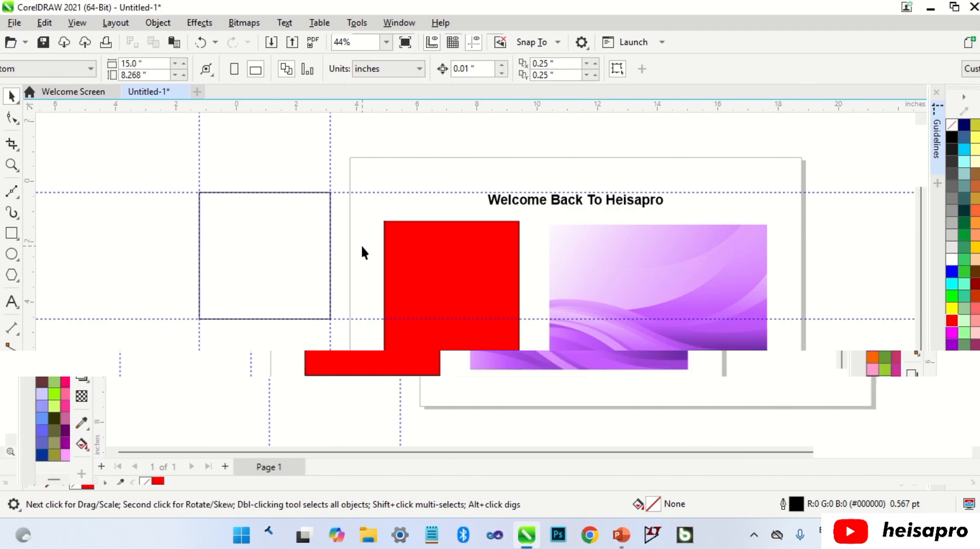
# Enable snapping to objects
pyautogui.click(84, 27)
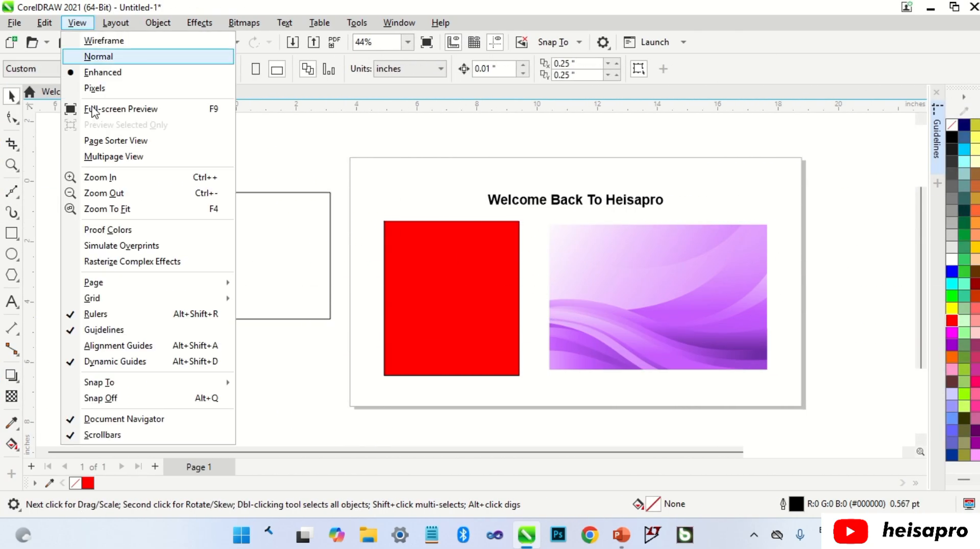
pyautogui.moveTo(204, 383)
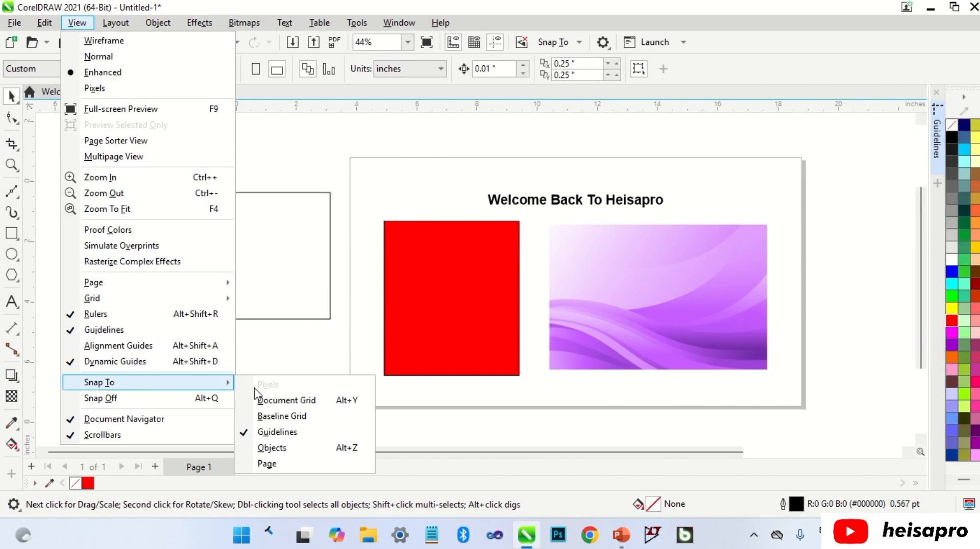
pyautogui.click(273, 450)
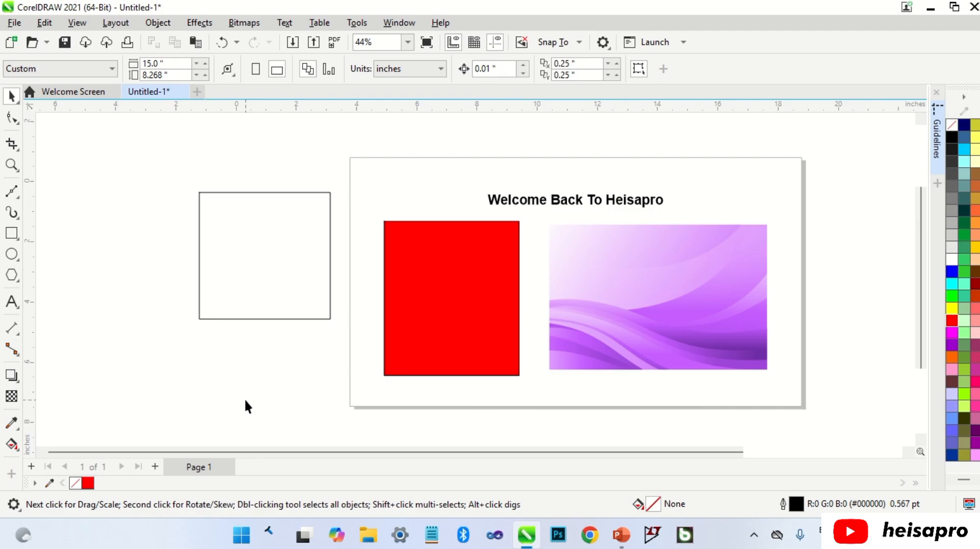
# Shrink the unfilled rectangle from its lower-right corner to about 3.09 inches wide and place a copy directly below it
pyautogui.click(330, 317)
pyautogui.moveTo(337, 326); pyautogui.dragTo(305, 289)
pyautogui.moveTo(269, 250); pyautogui.dragTo(271, 360)
# Snap the copy's top edge to the upper rectangle's bottom midpoint, and extend the upper rectangle down to the copy's center, about 4.87 inches high
pyautogui.moveTo(246, 306); pyautogui.dragTo(246, 280)
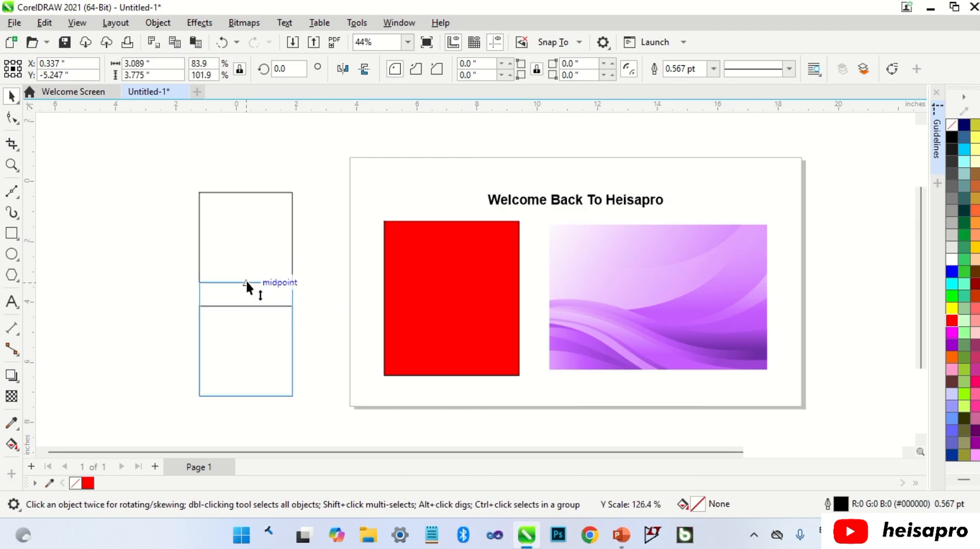
pyautogui.moveTo(246, 279); pyautogui.dragTo(246, 339)
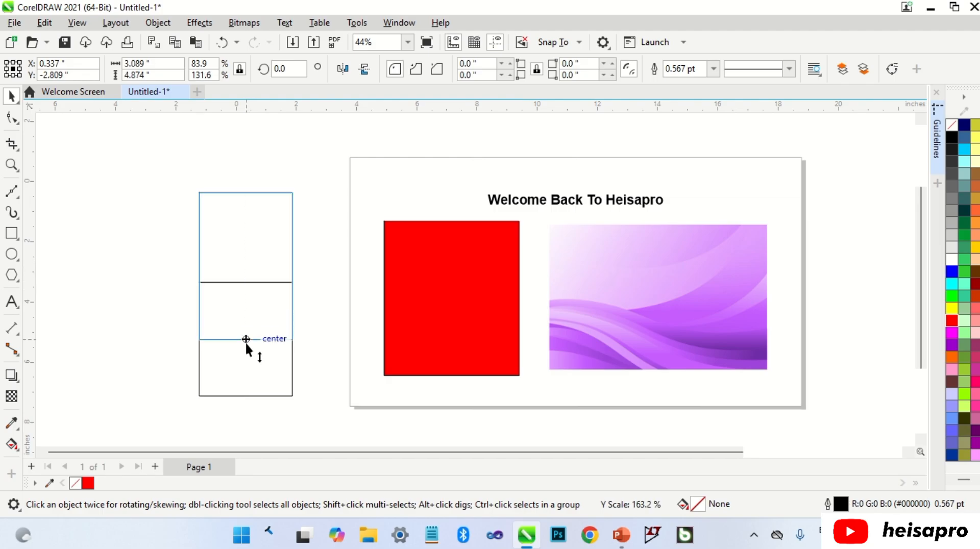
pyautogui.moveTo(246, 340); pyautogui.dragTo(246, 340)
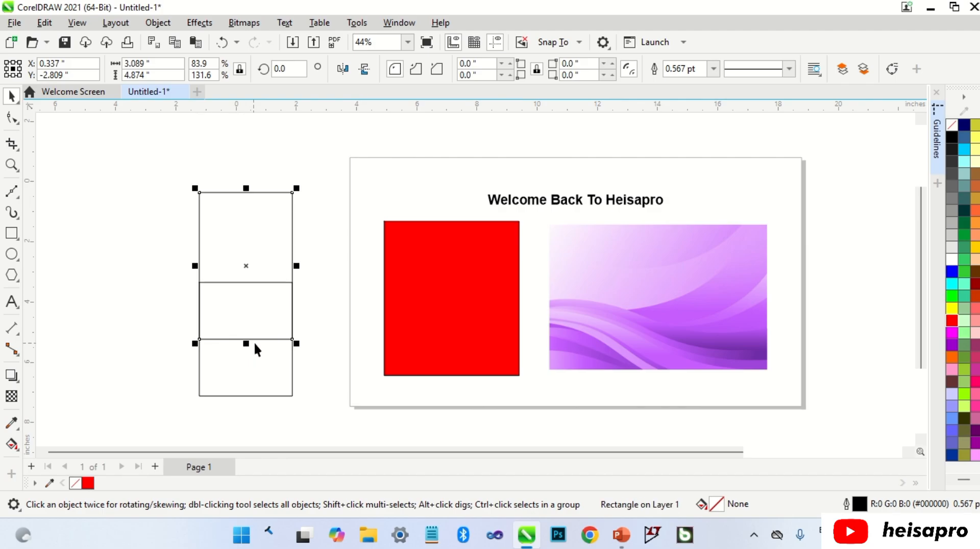
# Scale the lower copy from its lower-right corner to about 1.54 by 1.89 inches, snapping to the other rectangle's edge, and delete it
pyautogui.click(321, 343)
pyautogui.moveTo(291, 361); pyautogui.dragTo(251, 339)
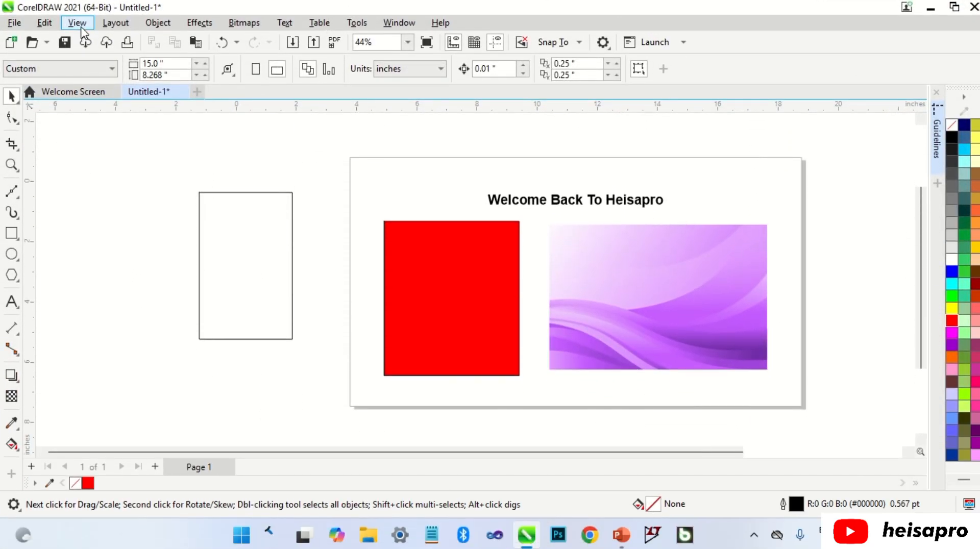
# Enable snapping to the page
pyautogui.click(77, 22)
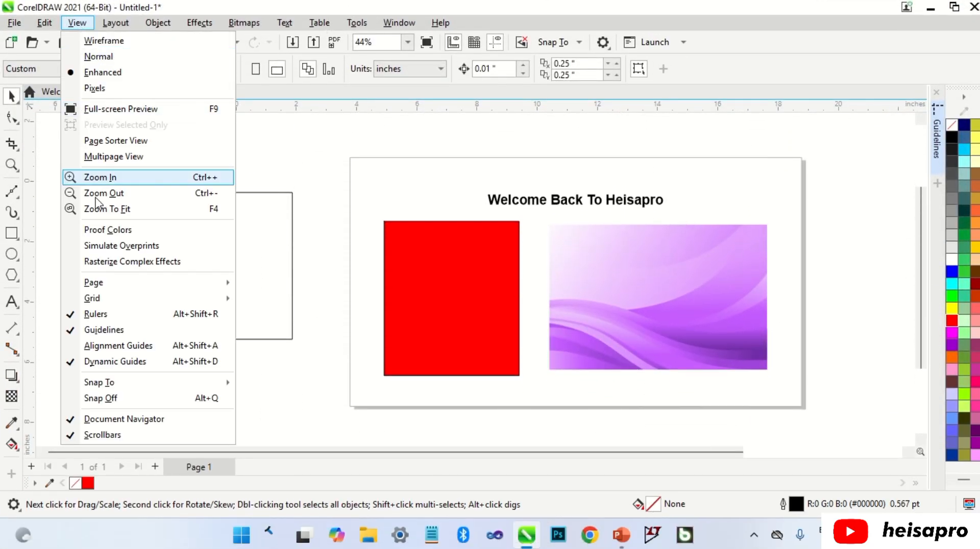
pyautogui.moveTo(138, 383)
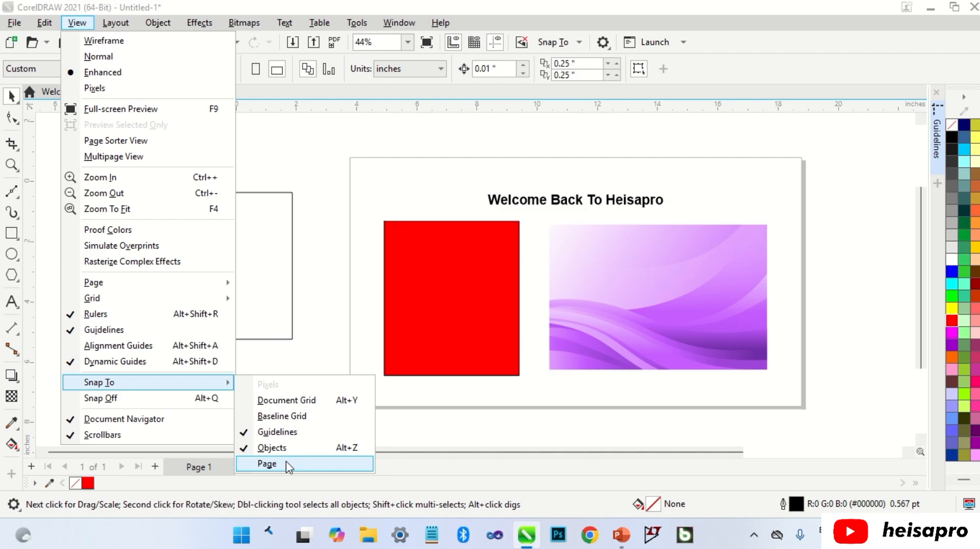
pyautogui.click(286, 463)
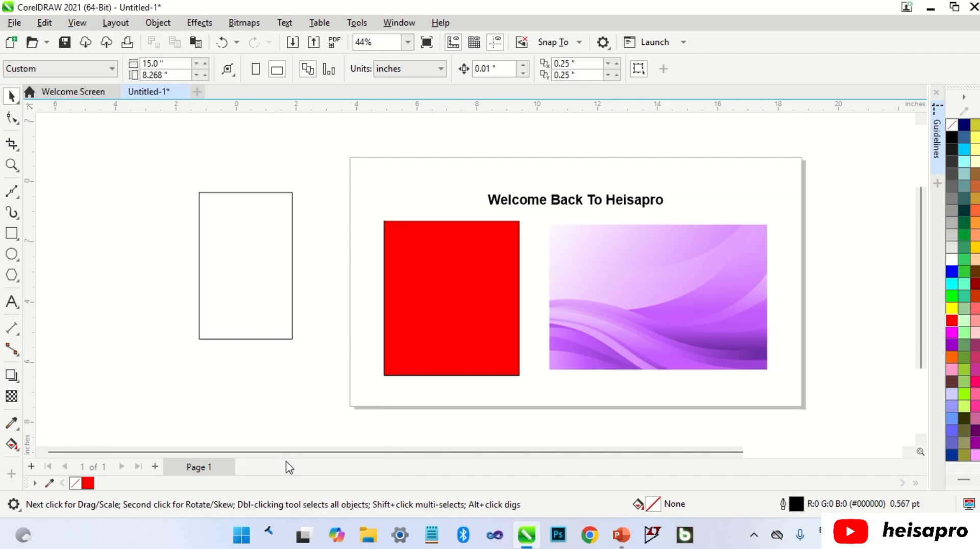
# Center the unfilled rectangle on the page and extend all four sides to snap to the page edges, giving 15.0 by 8.268 inches
pyautogui.click(252, 288)
pyautogui.press('p')
pyautogui.moveTo(627, 282); pyautogui.dragTo(806, 291)
pyautogui.moveTo(525, 282); pyautogui.dragTo(350, 281)
pyautogui.moveTo(576, 204); pyautogui.dragTo(578, 157)
pyautogui.moveTo(577, 361); pyautogui.dragTo(575, 407)
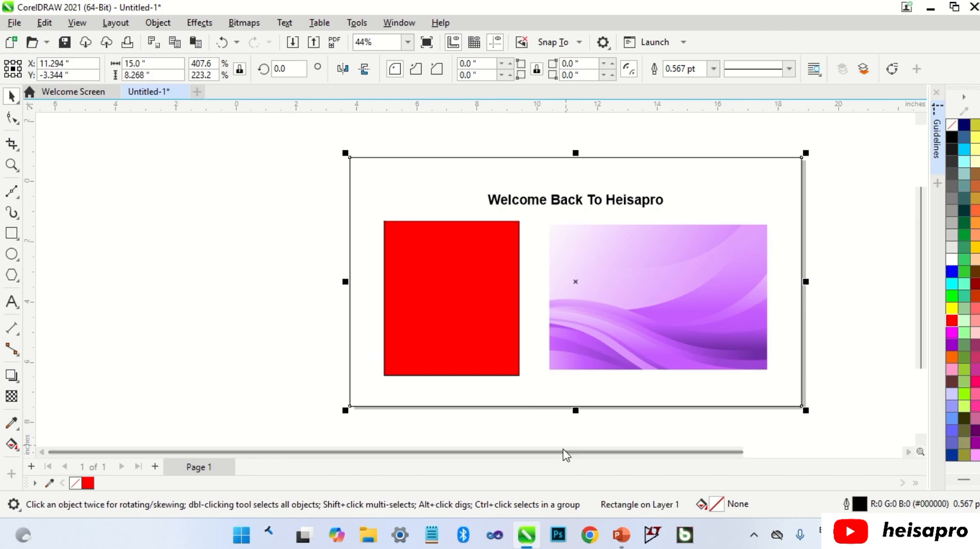
pyautogui.moveTo(565, 453); pyautogui.dragTo(631, 465)
pyautogui.click(801, 325)
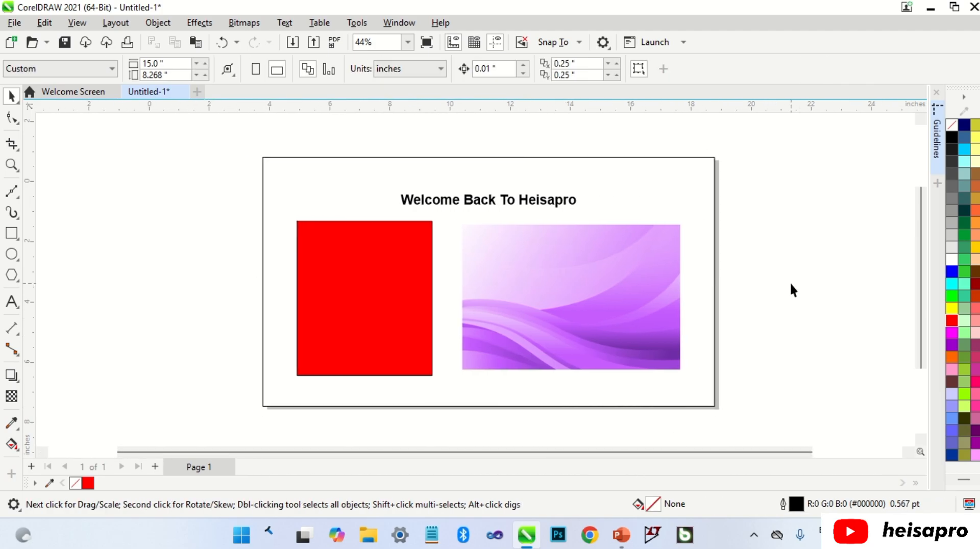
# Turn snapping off and widen the page-sized rectangle slightly past the page's left edge, to about 15.15 inches
pyautogui.click(76, 26)
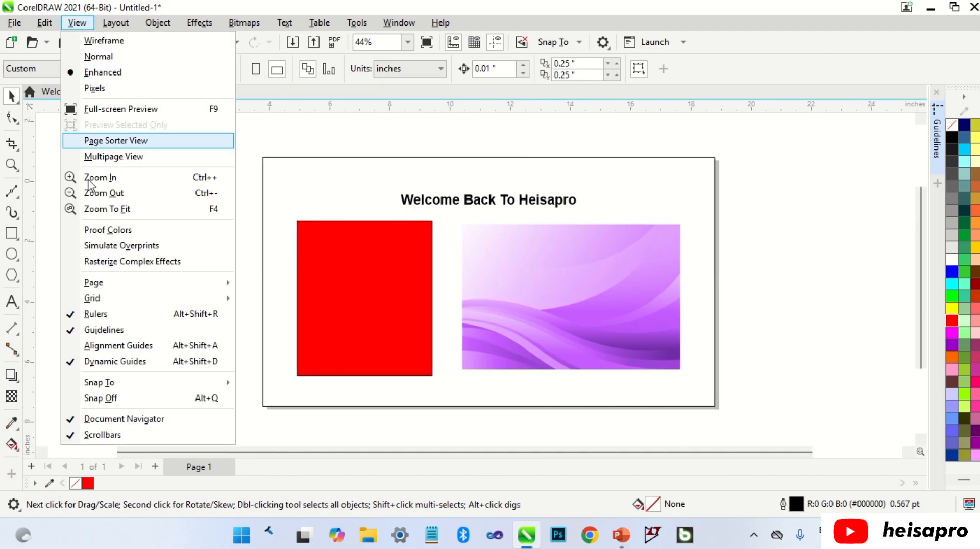
pyautogui.click(126, 403)
pyautogui.click(268, 292)
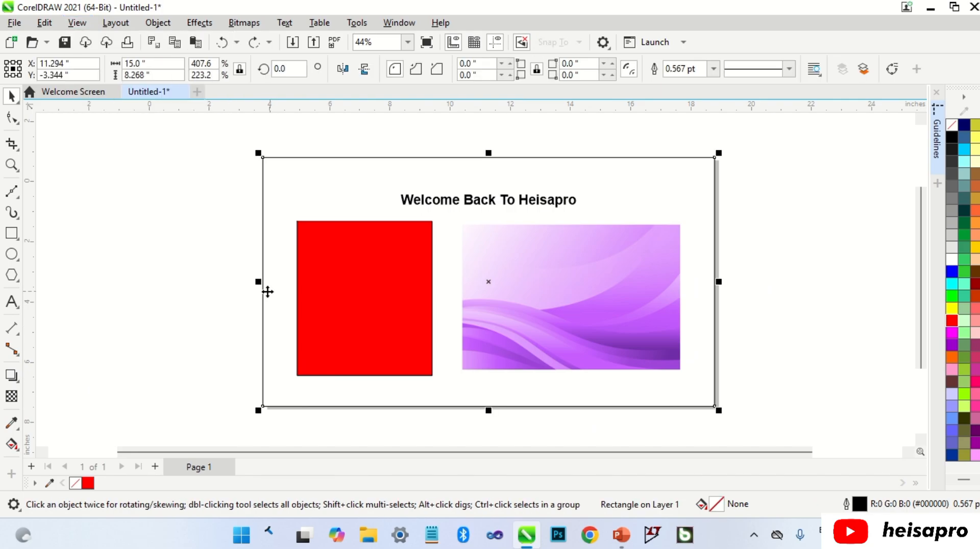
pyautogui.moveTo(257, 284)
pyautogui.mouseDown()
pyautogui.moveTo(210, 283)
pyautogui.moveTo(298, 290)
pyautogui.moveTo(256, 295)
pyautogui.mouseUp()
pyautogui.click(235, 287)
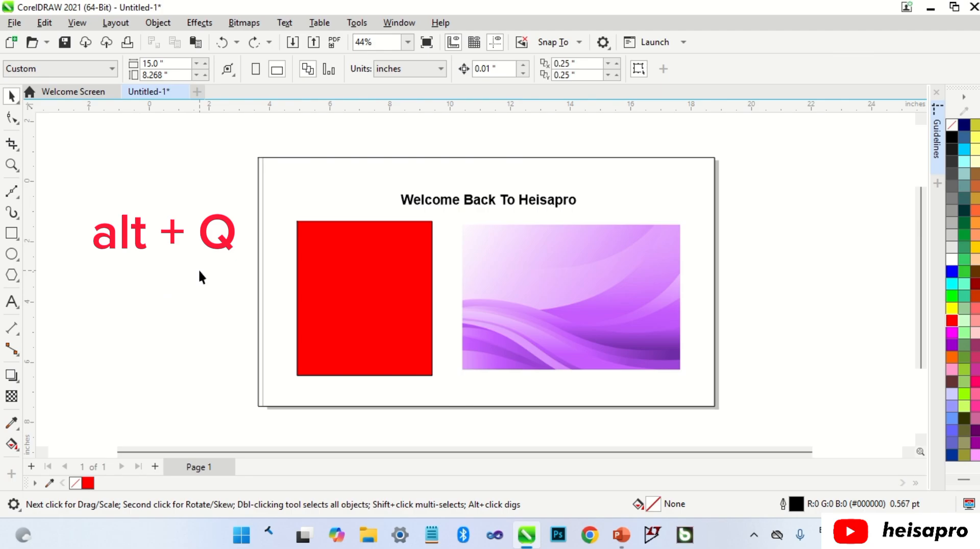
# With snapping on again, pull the rectangle's left side back to the page edge for a width of 15.0 inches
pyautogui.click(262, 276)
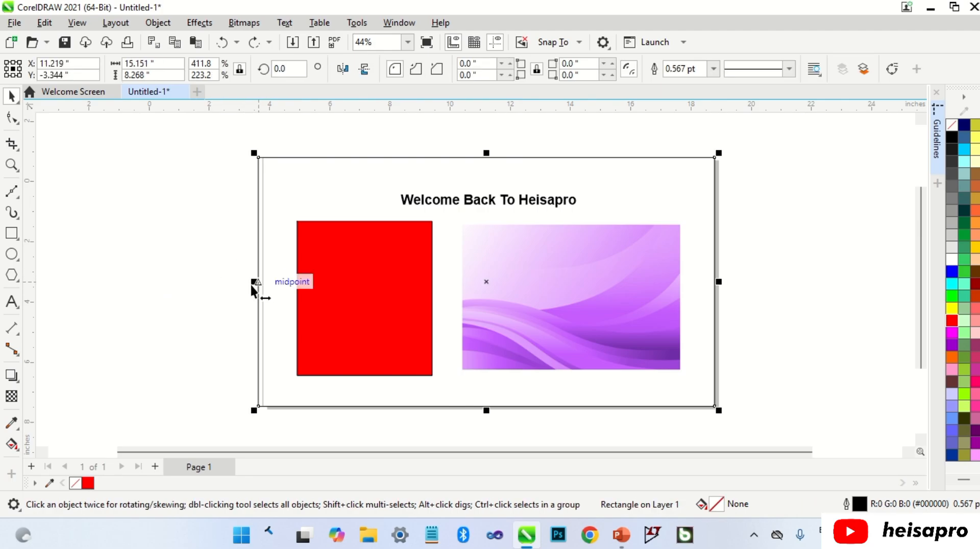
pyautogui.moveTo(254, 282)
pyautogui.mouseDown()
pyautogui.moveTo(242, 290)
pyautogui.moveTo(262, 290)
pyautogui.mouseUp()
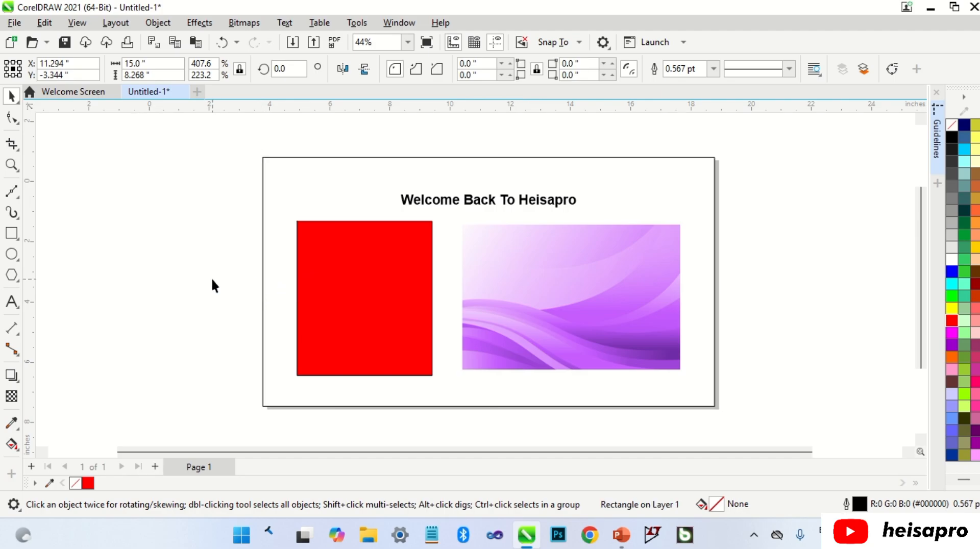
pyautogui.click(211, 278)
# Hide the Document Navigator and display it again
pyautogui.click(81, 28)
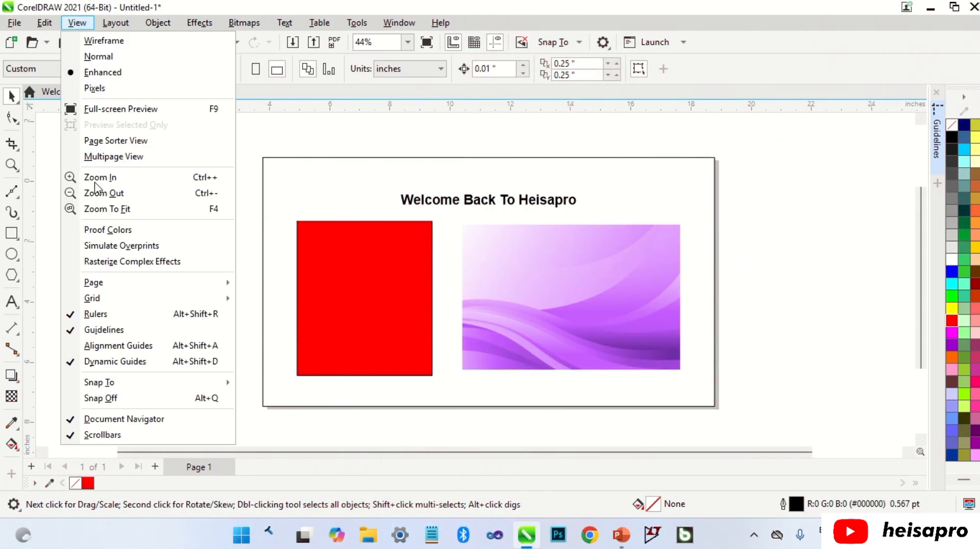
pyautogui.click(124, 419)
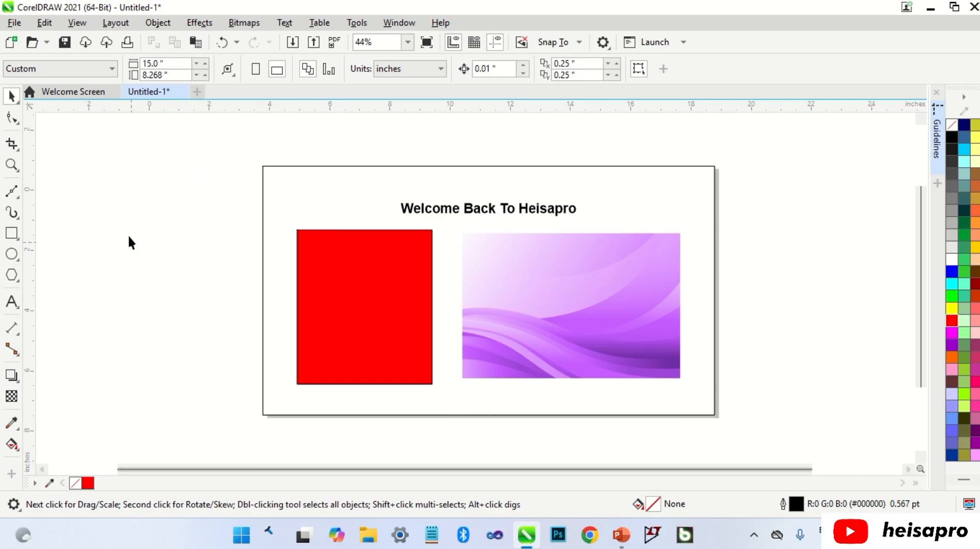
pyautogui.click(78, 22)
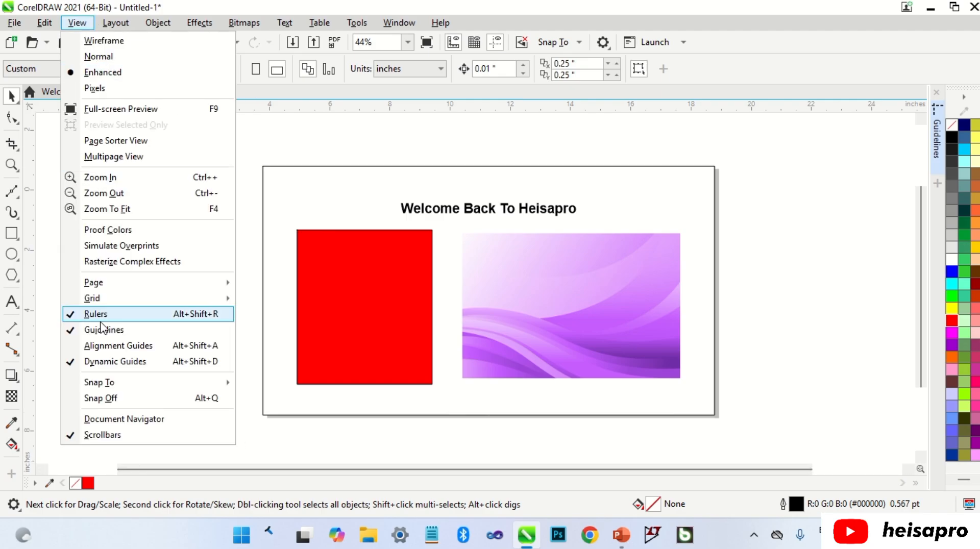
pyautogui.click(124, 420)
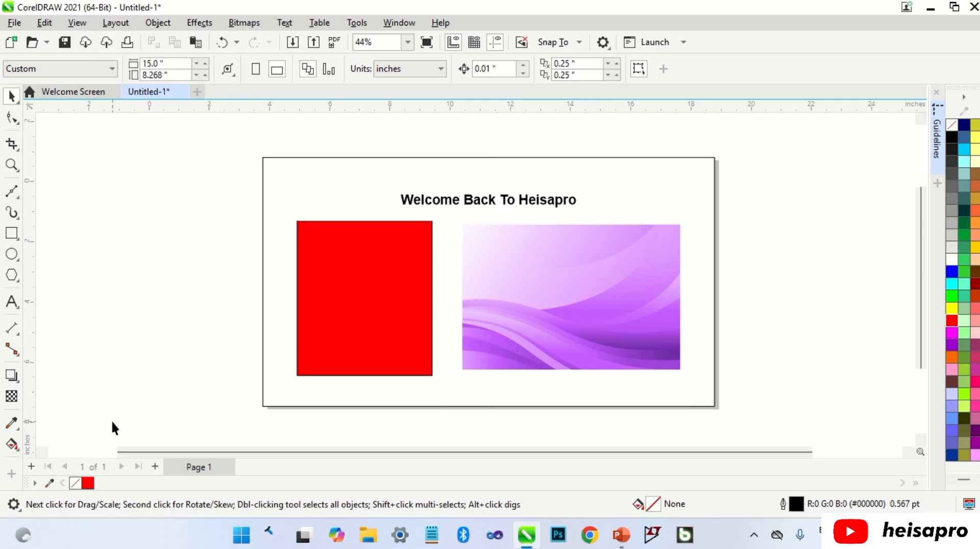
# Hide the scrollbars, display them again, and try them out on the page view
pyautogui.click(77, 23)
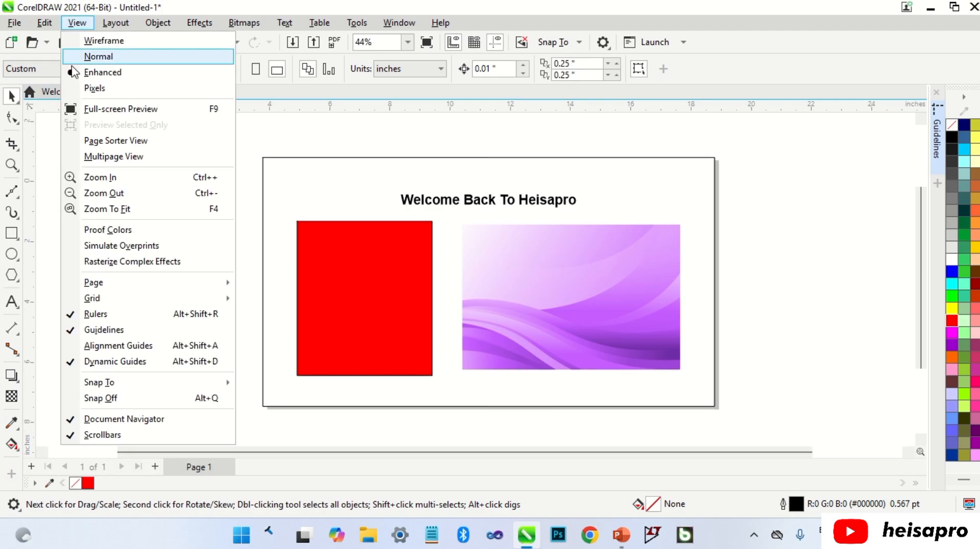
pyautogui.click(106, 436)
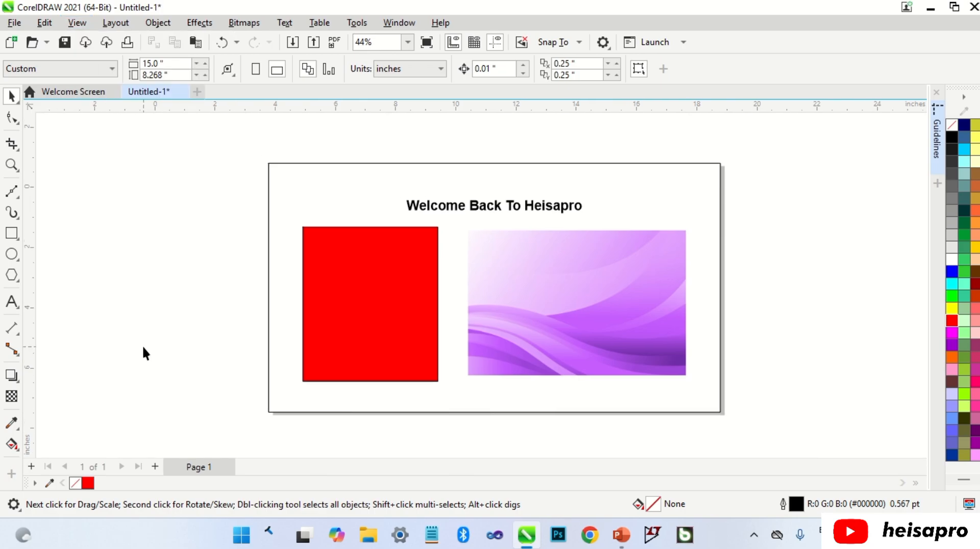
pyautogui.click(77, 22)
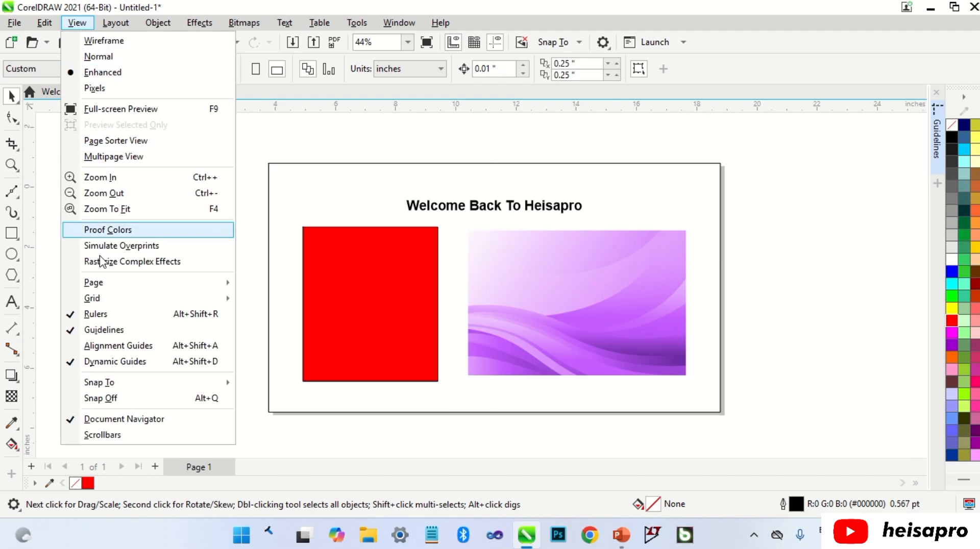
pyautogui.click(137, 435)
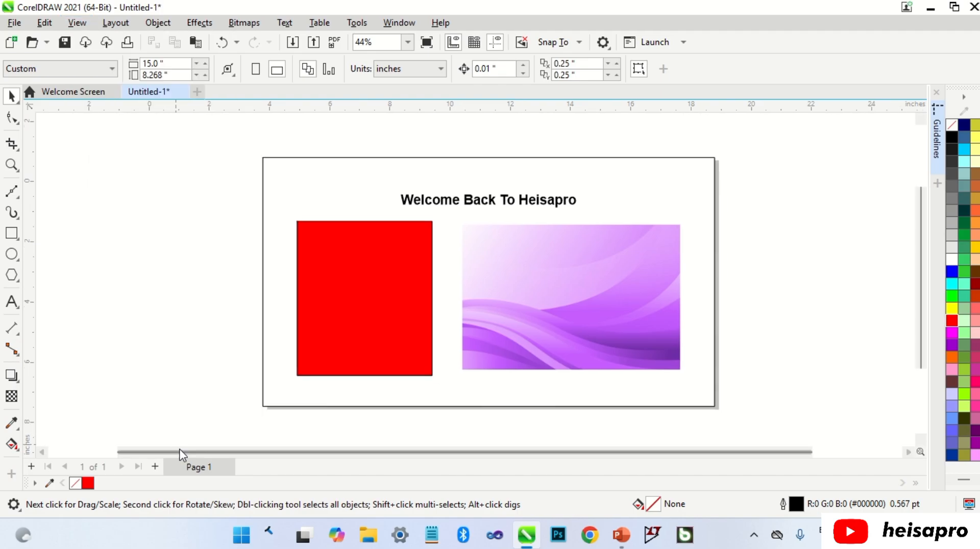
pyautogui.moveTo(182, 455); pyautogui.dragTo(203, 456)
pyautogui.moveTo(923, 278)
pyautogui.mouseDown()
pyautogui.moveTo(924, 302)
pyautogui.moveTo(921, 277)
pyautogui.mouseUp()
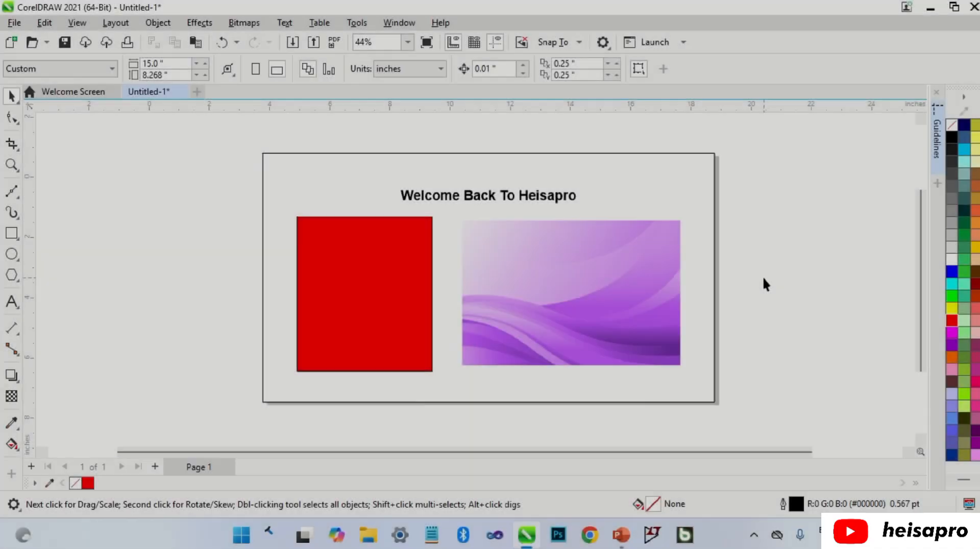